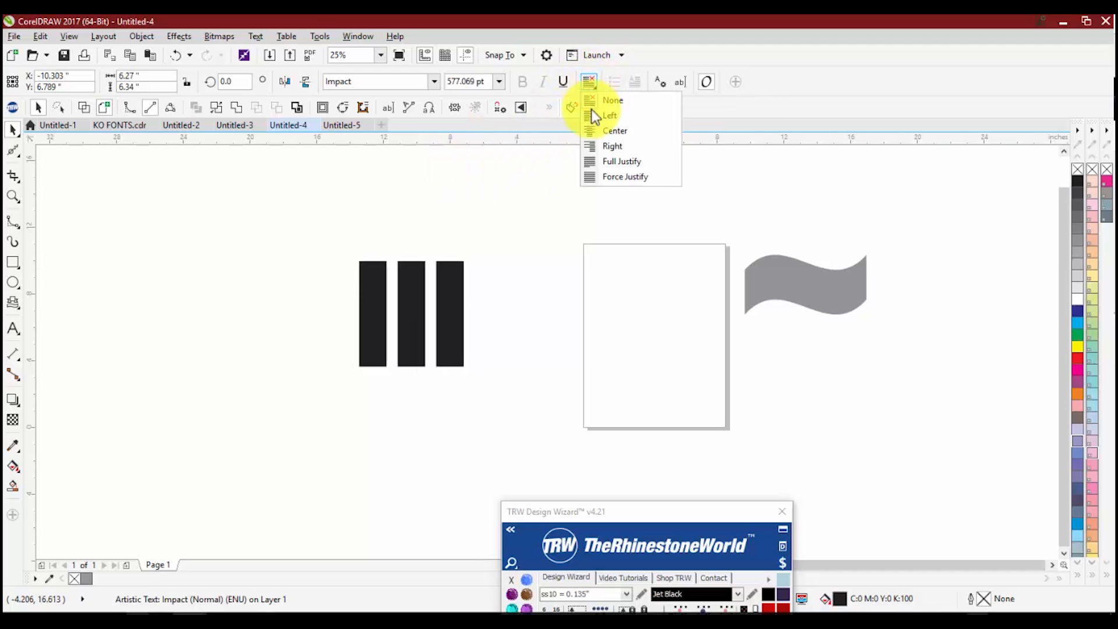
# Center-align the III text, resize it to about 10.69 by 4.76 inches, and place it beside the blank page
pyautogui.click(609, 130)
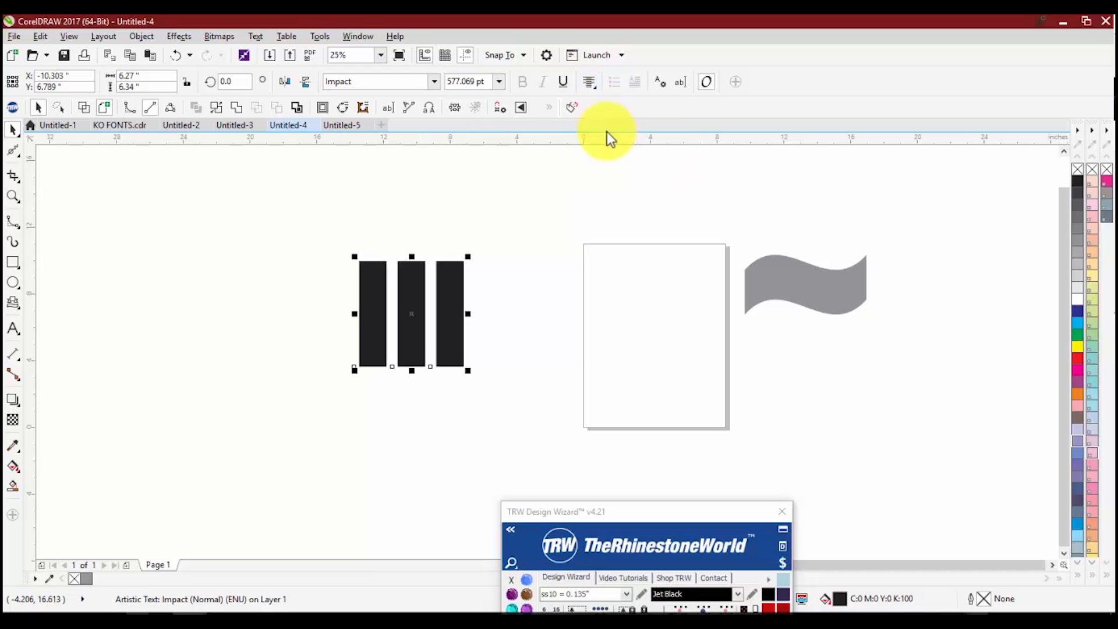
pyautogui.moveTo(412, 371); pyautogui.dragTo(504, 270)
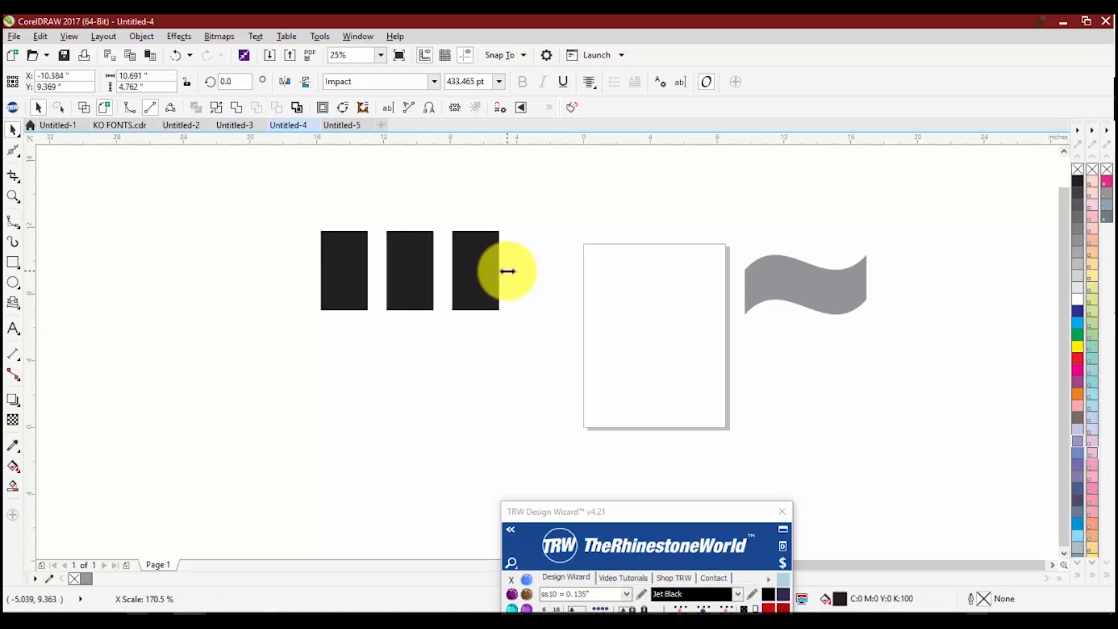
pyautogui.moveTo(421, 263); pyautogui.dragTo(418, 278)
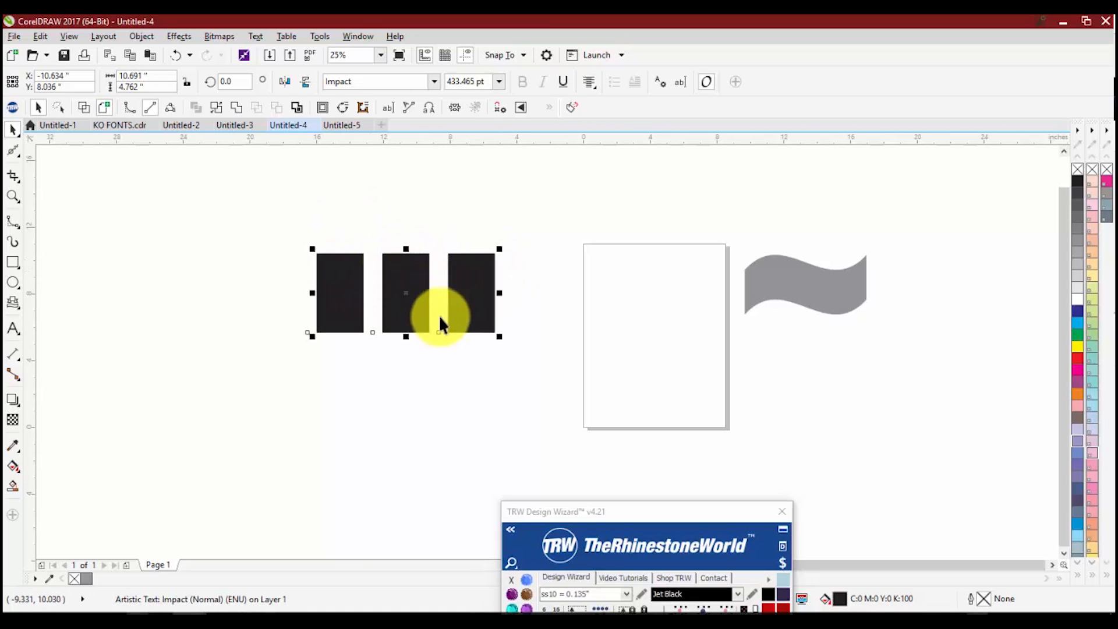
# Bring up the Envelope effect settings and duplicate the III text into three evenly stacked rows
pyautogui.click(175, 37)
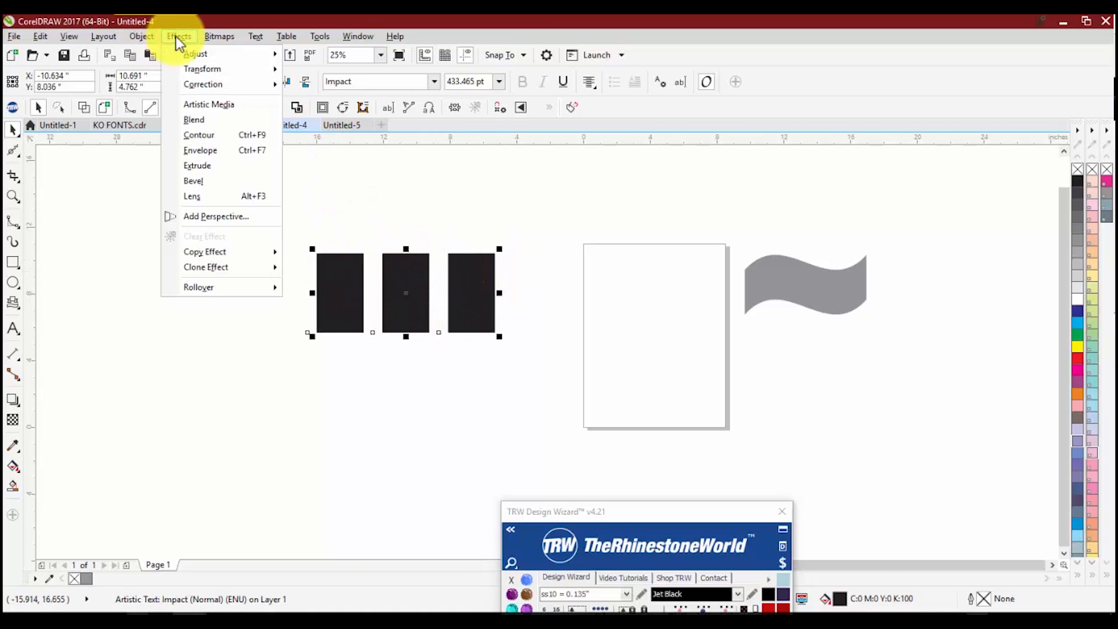
pyautogui.click(211, 154)
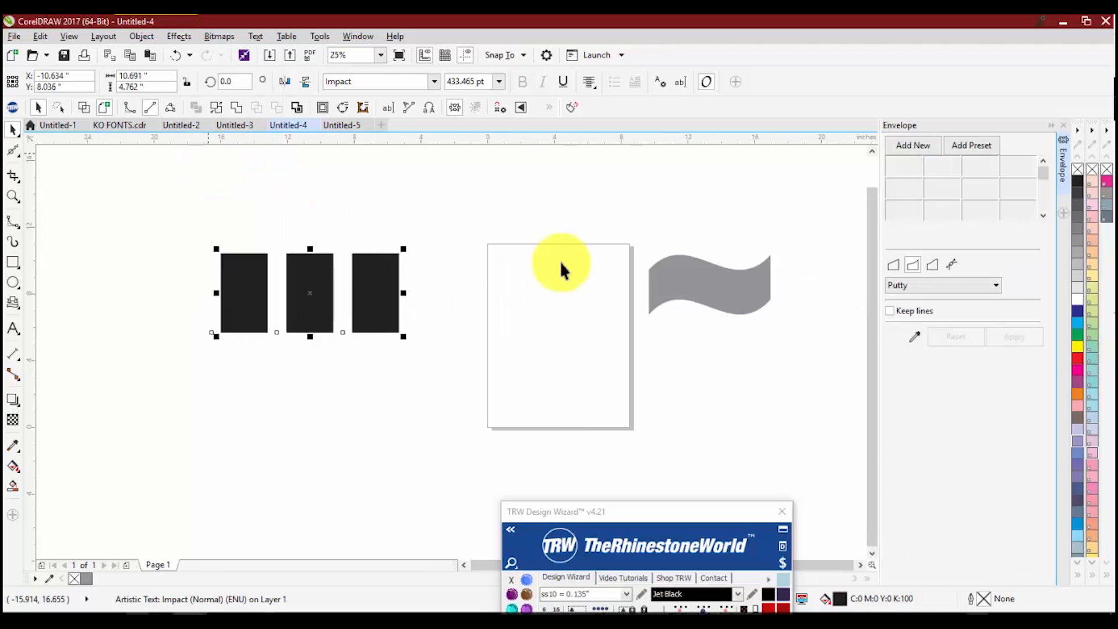
pyautogui.moveTo(302, 304); pyautogui.dragTo(327, 427)
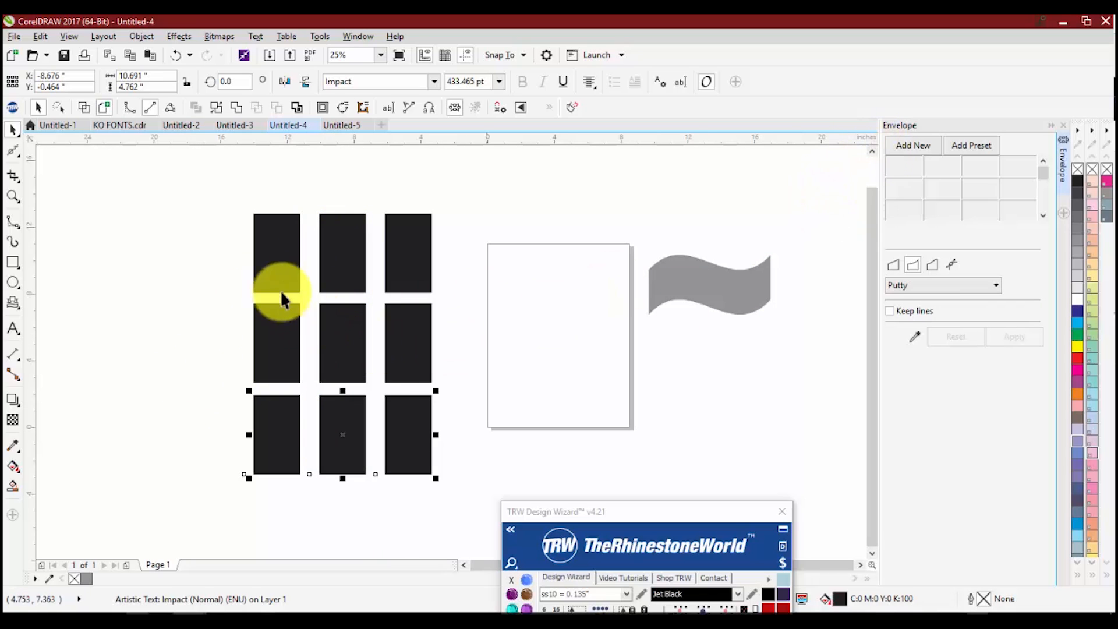
# Set the top III text row's alignment to Center and deselect it
pyautogui.click(470, 268)
pyautogui.click(313, 258)
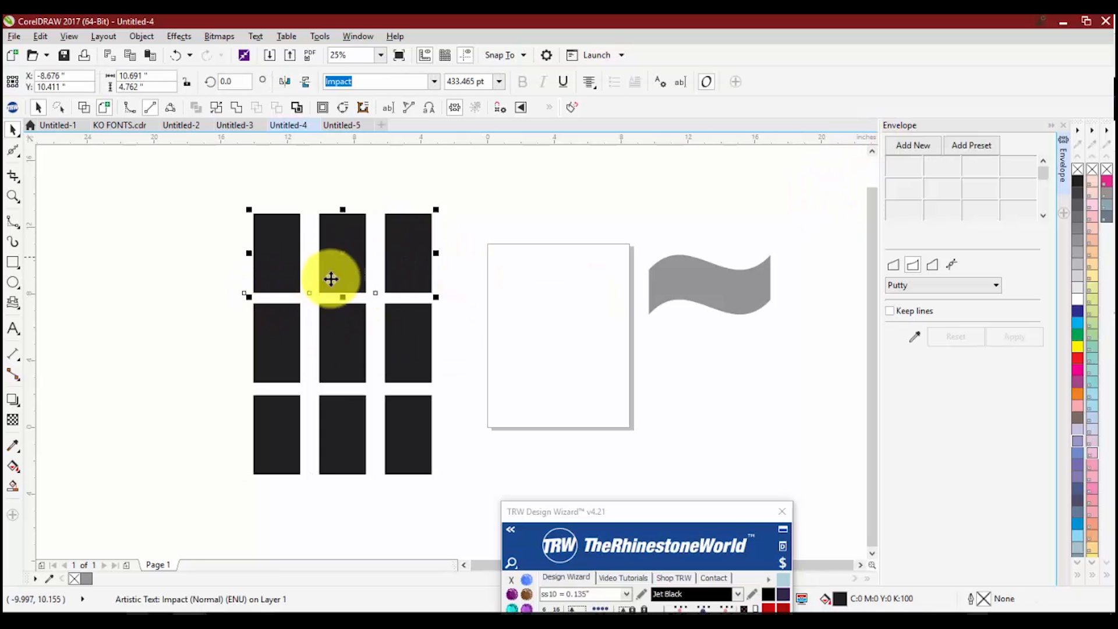
pyautogui.click(590, 83)
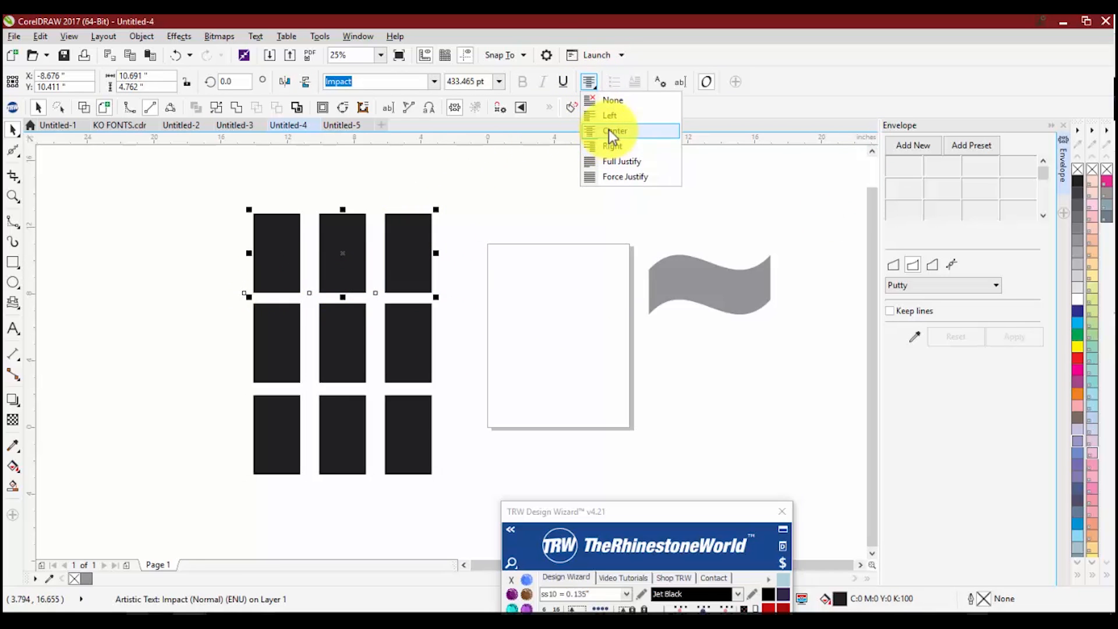
pyautogui.click(609, 131)
pyautogui.click(474, 301)
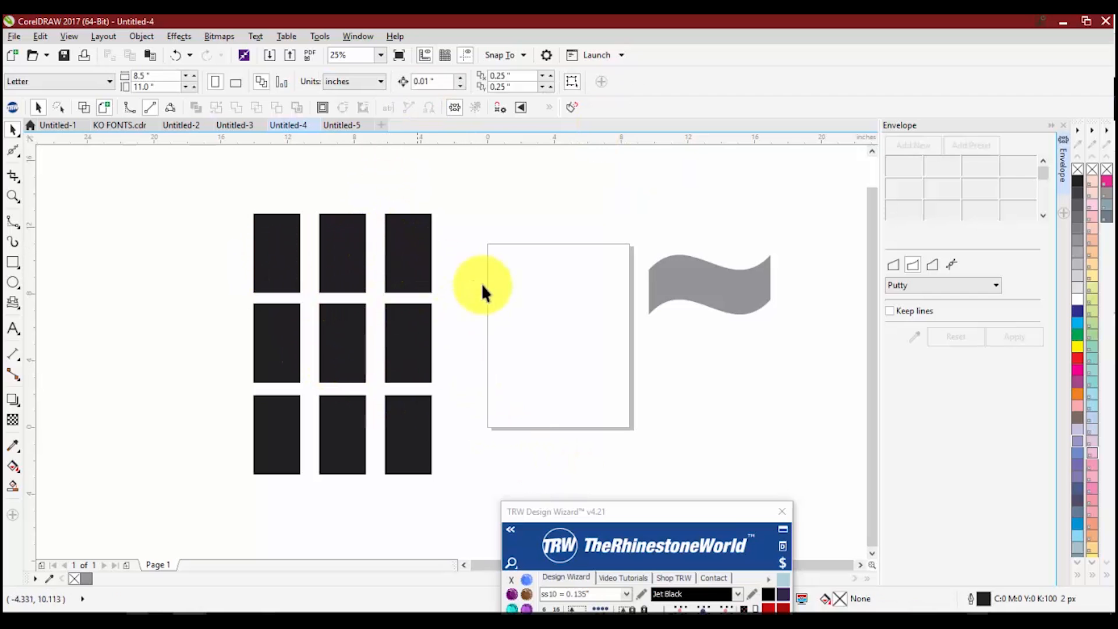
# Select the top III text row and choose the Straight Line envelope mode
pyautogui.click(431, 248)
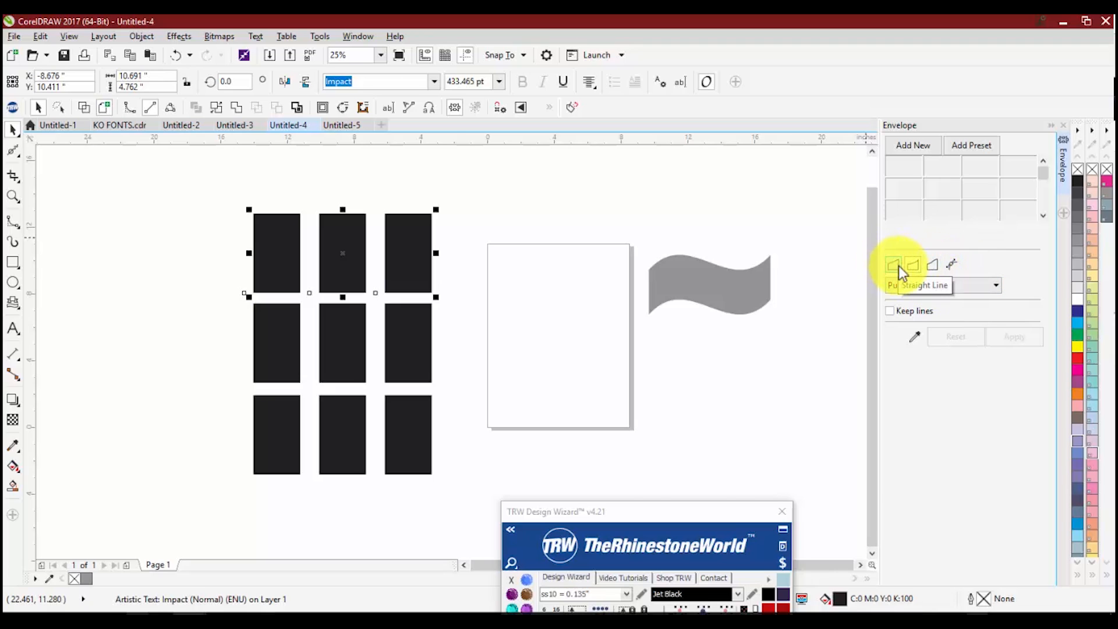
pyautogui.click(923, 269)
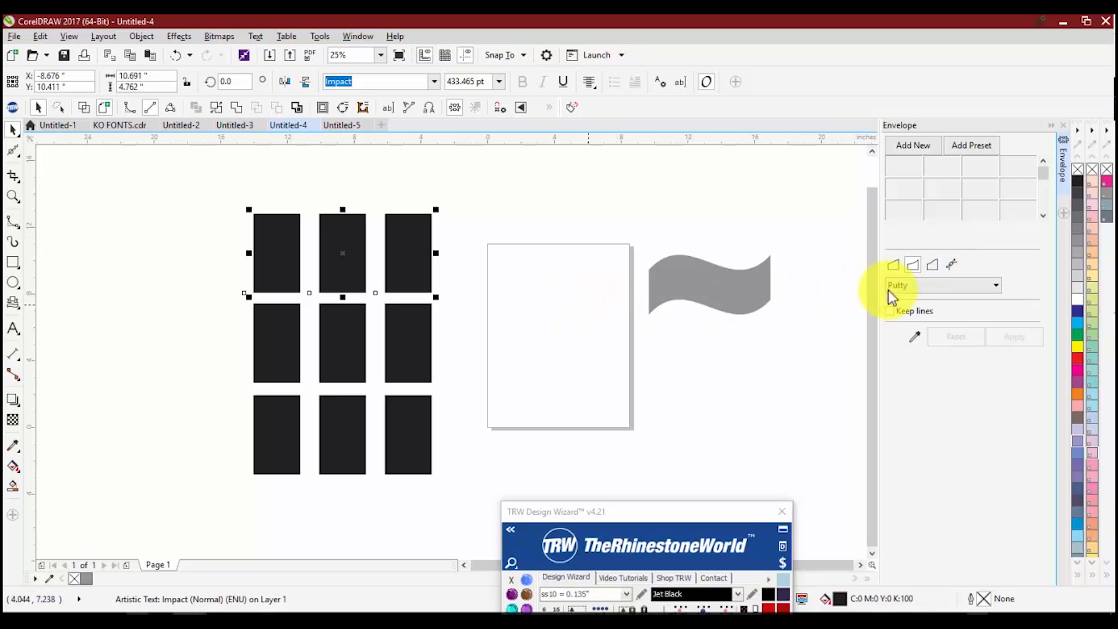
pyautogui.click(892, 265)
# Move the top text row over the page's lower-right corner and stretch it to about 12.9 by 4.93 inches
pyautogui.moveTo(404, 243); pyautogui.dragTo(699, 384)
pyautogui.middleClick(599, 280)
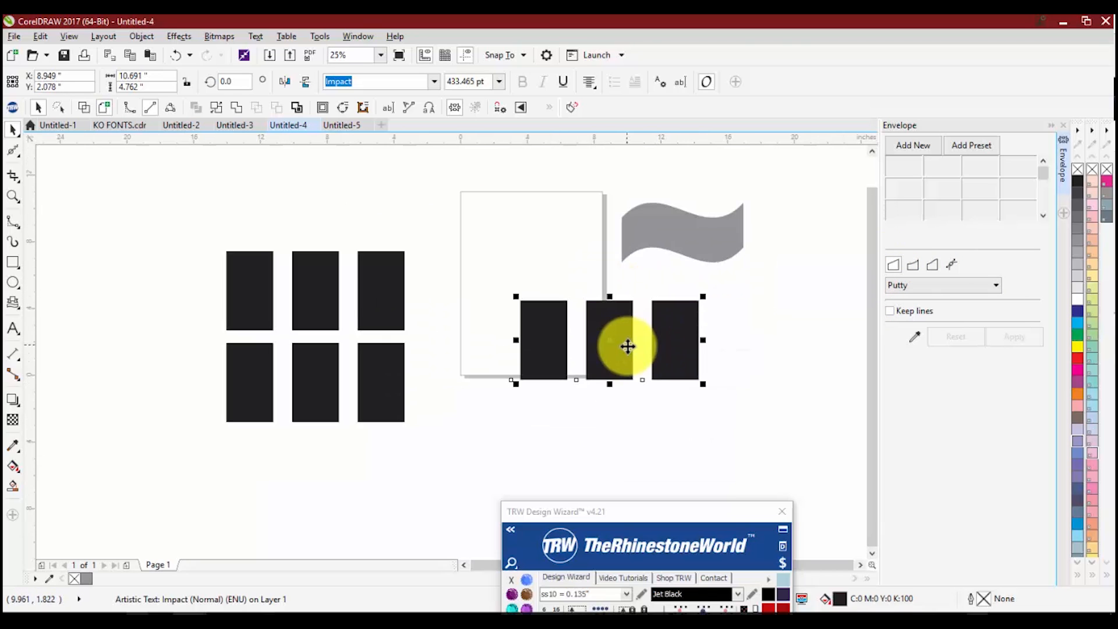
pyautogui.moveTo(703, 339); pyautogui.dragTo(740, 340)
pyautogui.moveTo(627, 382); pyautogui.dragTo(628, 386)
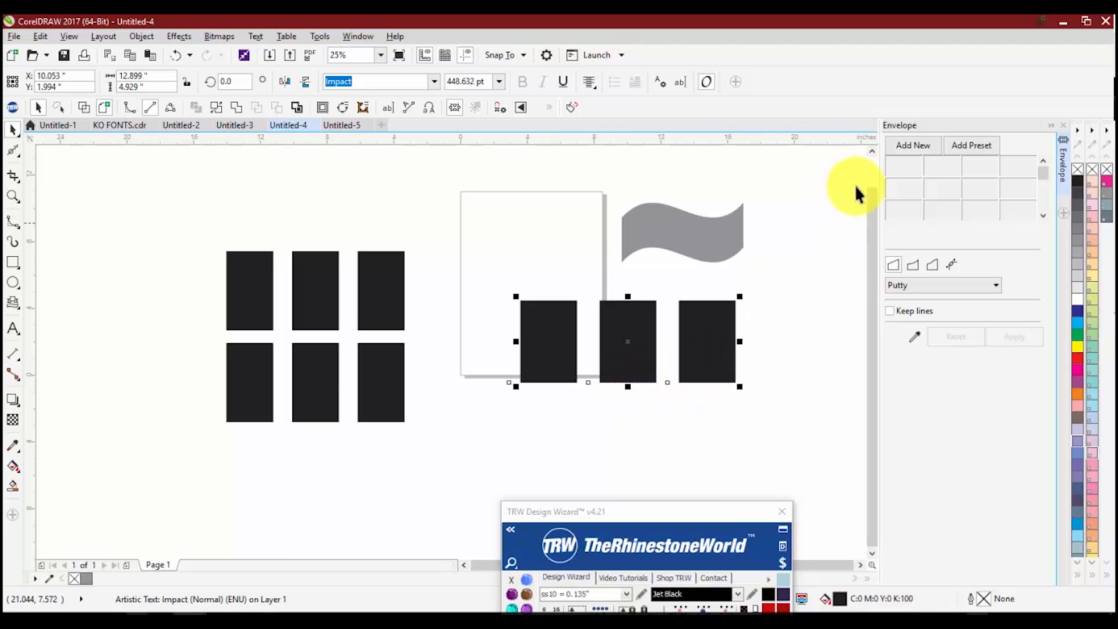
# Add a Straight Line envelope to the enlarged text and try raising its lower-right corner, then restore the shape
pyautogui.click(907, 145)
pyautogui.scroll(1, 644, 400)
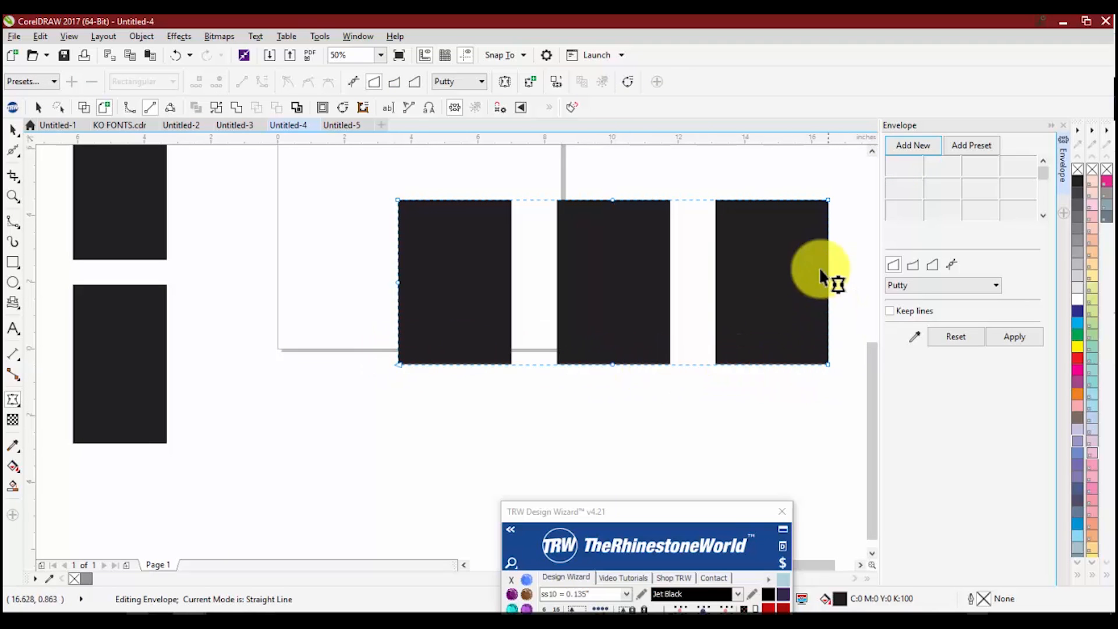
pyautogui.moveTo(828, 365); pyautogui.dragTo(839, 261)
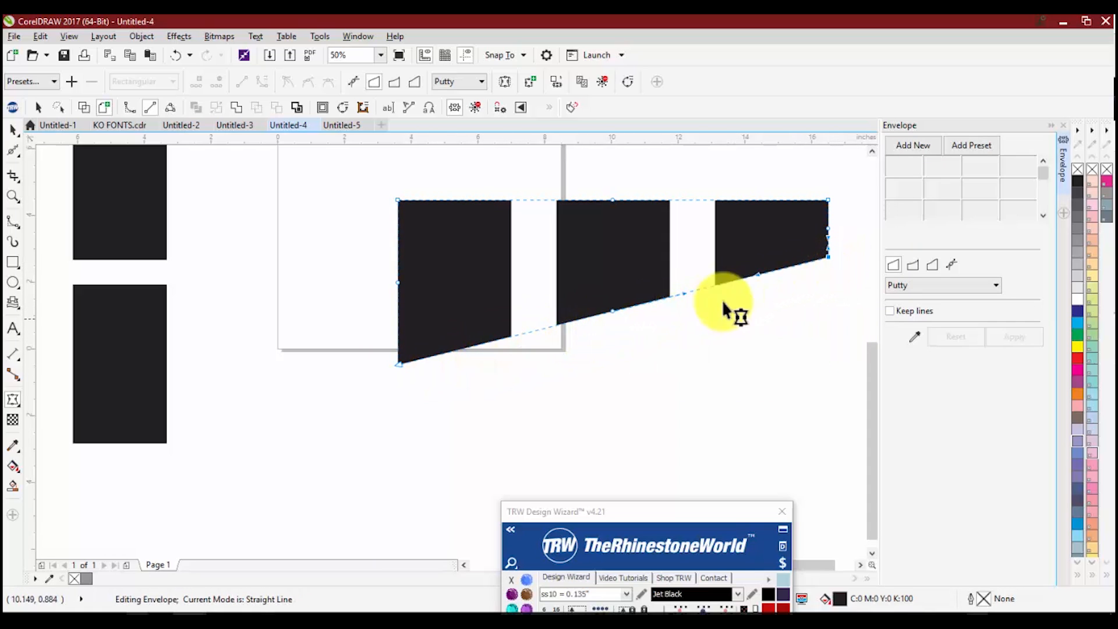
pyautogui.moveTo(833, 259); pyautogui.dragTo(806, 371)
pyautogui.scroll(-1, 764, 336)
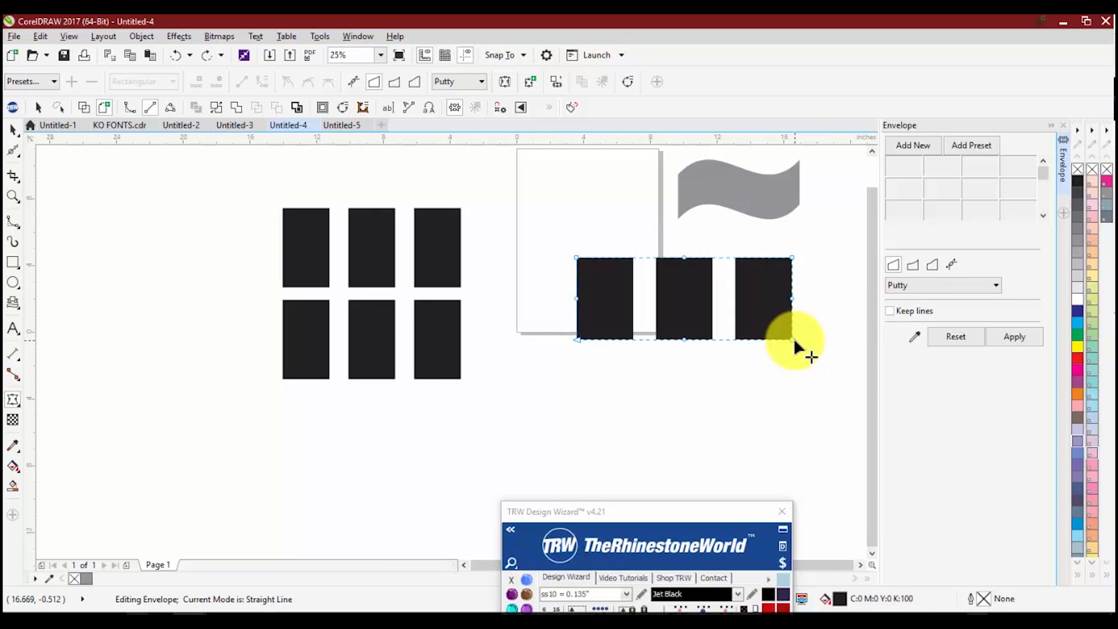
# Try tapering the enlarged text's right end by moving both right corners inward symmetrically, then undo the taper
pyautogui.scroll(1, 793, 339)
pyautogui.moveTo(788, 338); pyautogui.dragTo(792, 283)
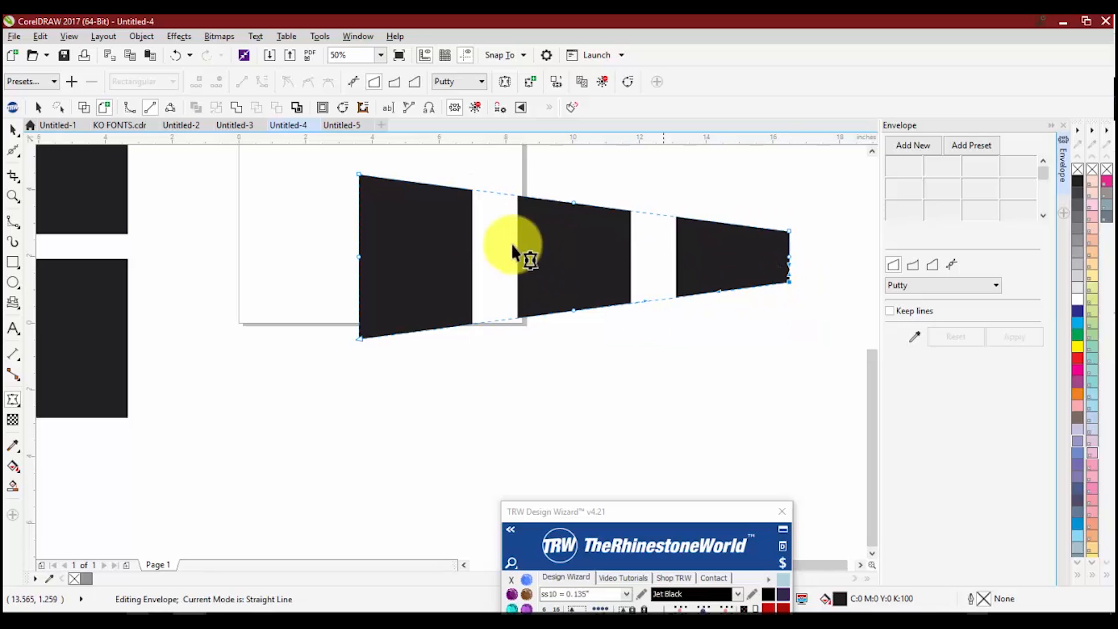
pyautogui.moveTo(791, 282); pyautogui.dragTo(774, 411)
pyautogui.hotkey('ctrl', 'z')
pyautogui.scroll(-2, 757, 373)
pyautogui.hotkey('ctrl', 'z')
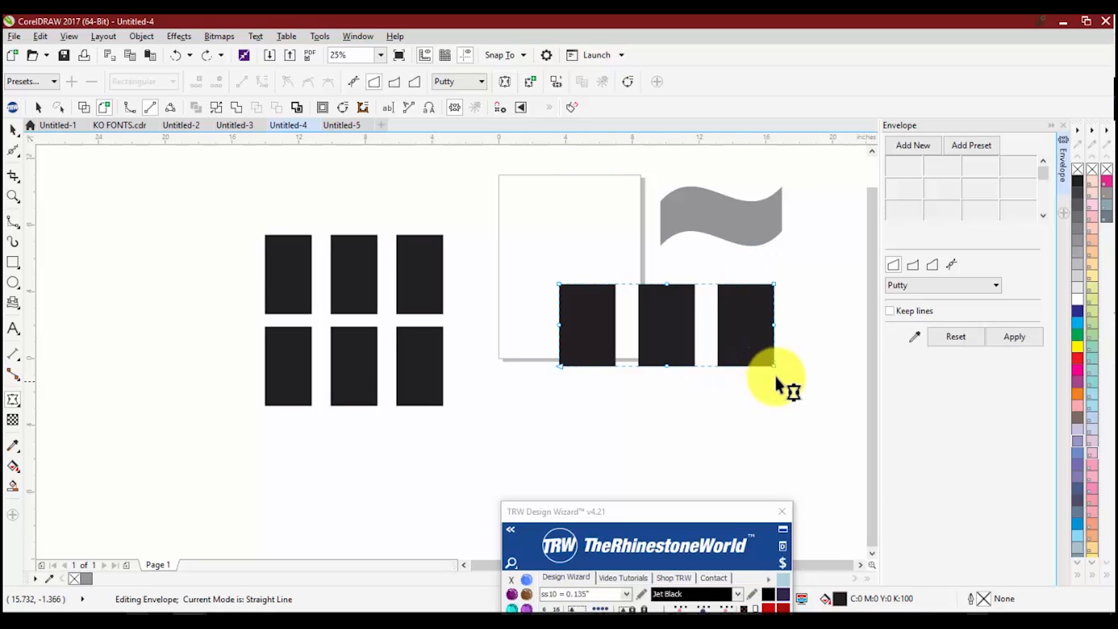
# Try slanting the enlarged text by shifting both right envelope corners together, then undo the slants and the envelope
pyautogui.moveTo(773, 364); pyautogui.dragTo(767, 438)
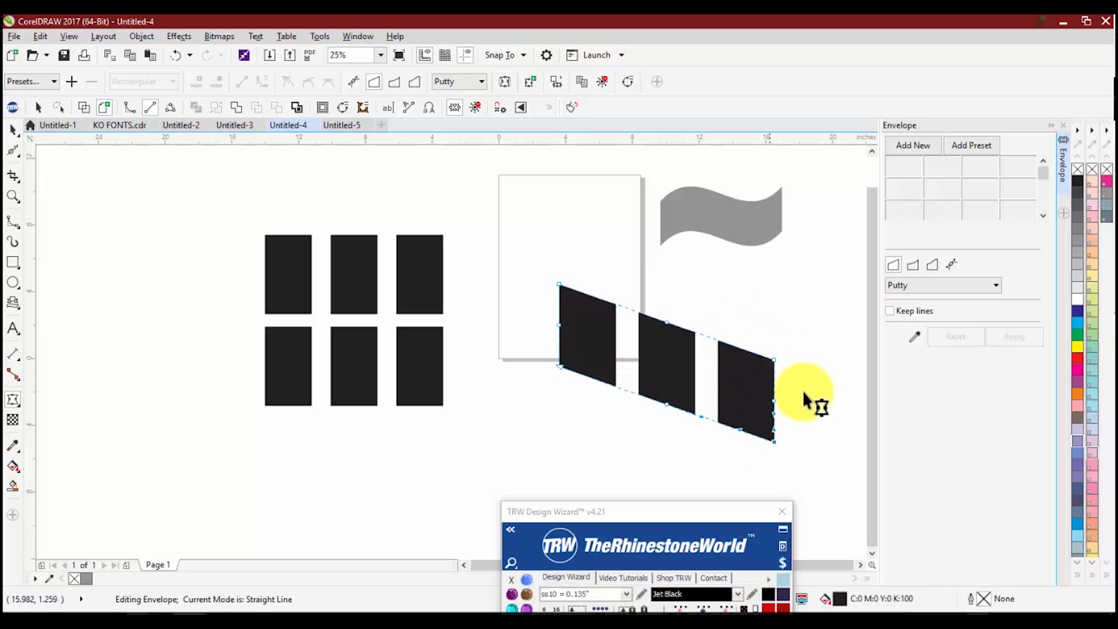
pyautogui.hotkey('ctrl', 'z')
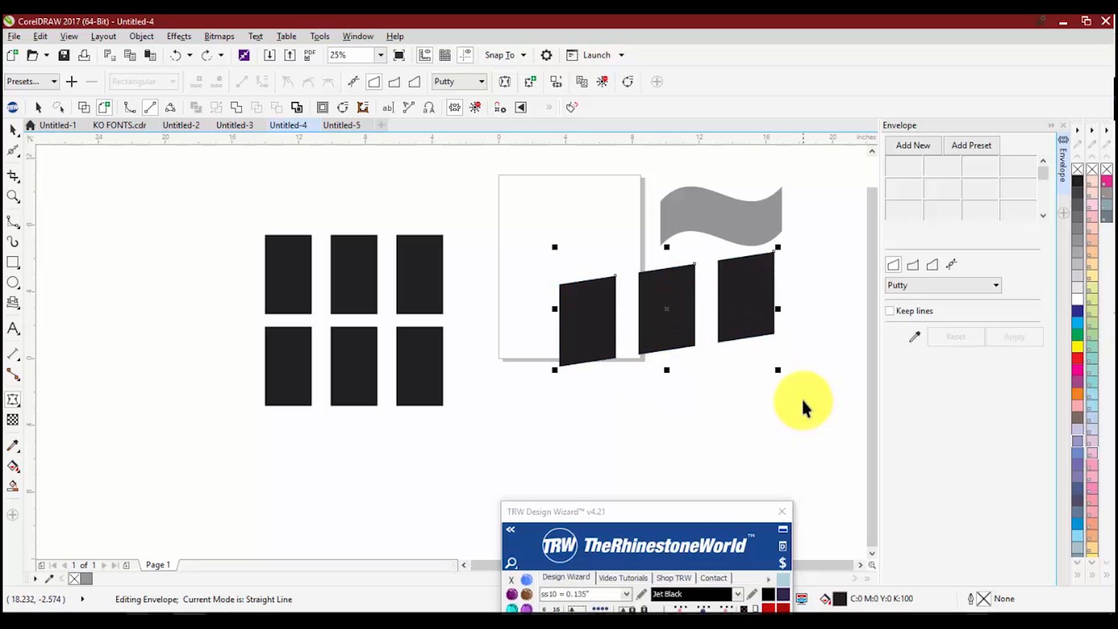
pyautogui.press('space')
pyautogui.press('F10')
# Move the upper of the two remaining text rows directly beneath the enlarged text
pyautogui.scroll(-1, 477, 280)
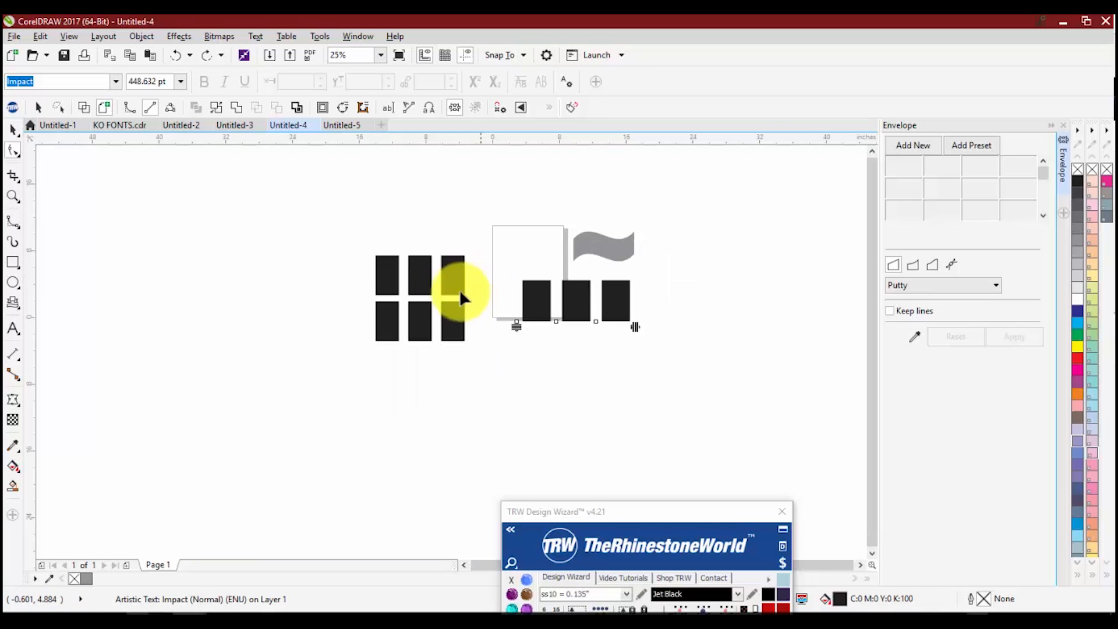
pyautogui.moveTo(561, 374); pyautogui.dragTo(567, 375)
pyautogui.moveTo(452, 270); pyautogui.dragTo(561, 371)
pyautogui.press('space')
pyautogui.moveTo(460, 284); pyautogui.dragTo(602, 365)
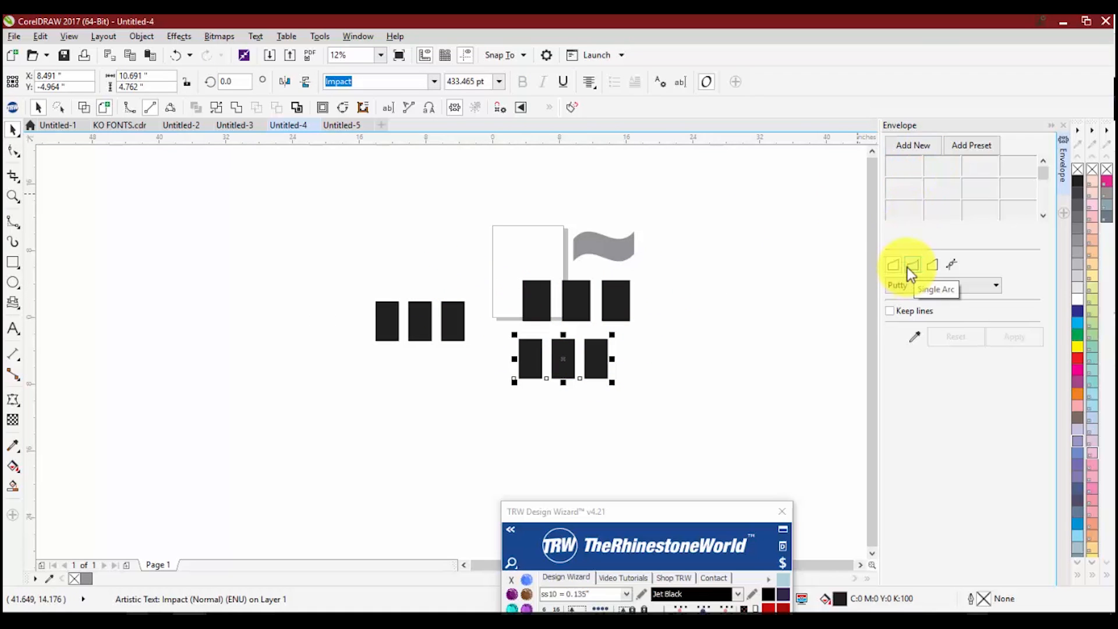
# Add a new Single Arc envelope to the text row beneath the enlarged text
pyautogui.click(912, 148)
pyautogui.scroll(2, 563, 379)
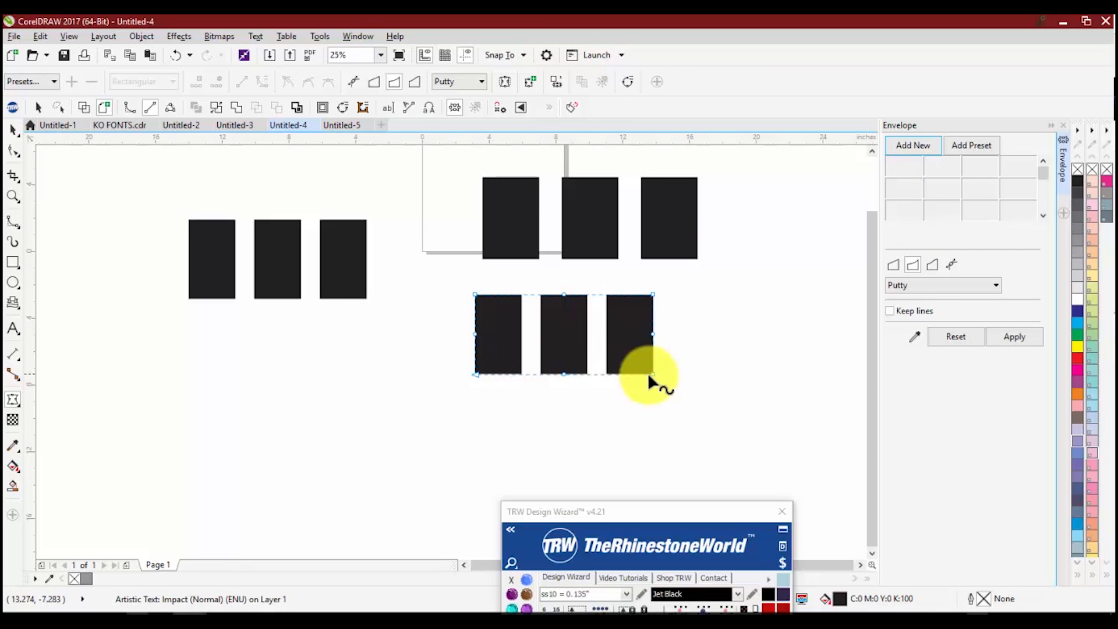
# Try arcing the lower text by raising its lower-right corner and its bottom midpoint, undoing each change
pyautogui.moveTo(653, 375); pyautogui.dragTo(659, 319)
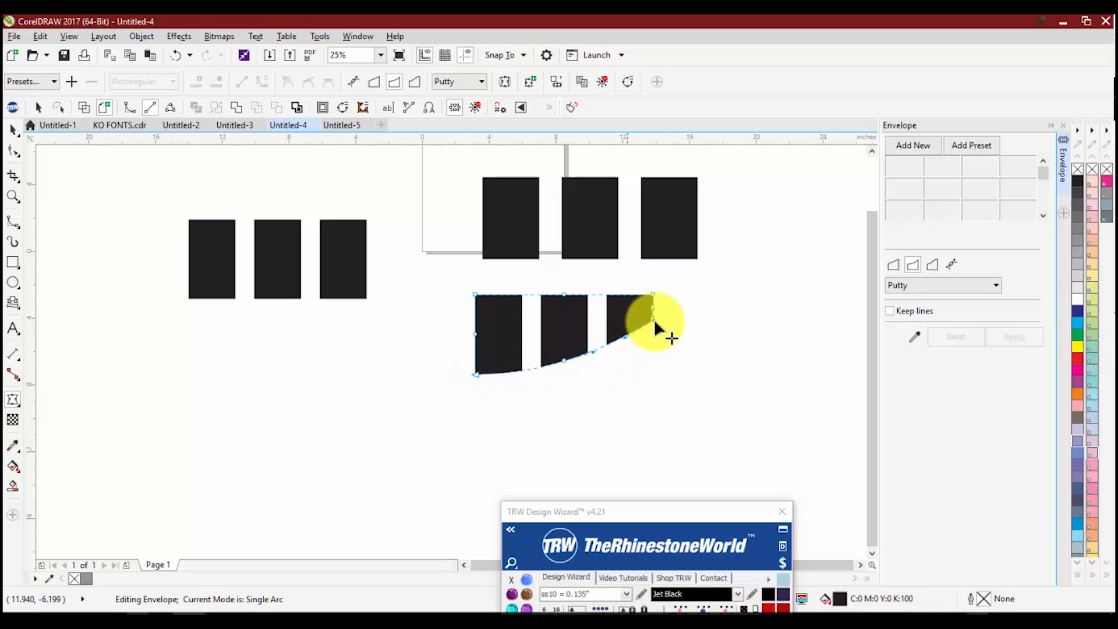
pyautogui.hotkey('ctrl', 'z')
pyautogui.scroll(2, 561, 369)
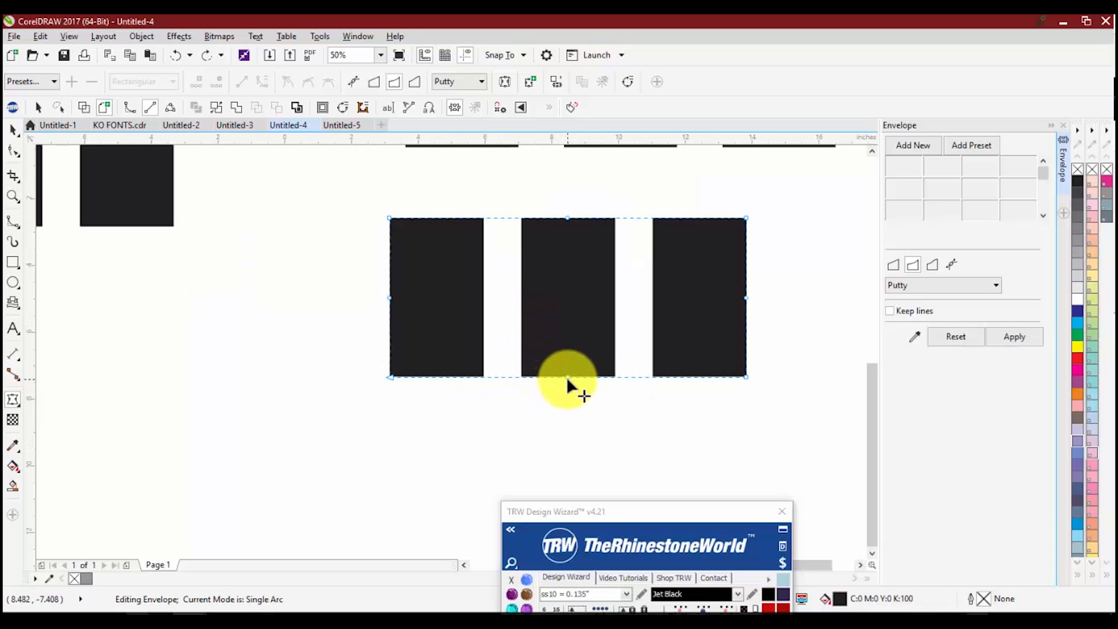
pyautogui.moveTo(568, 376); pyautogui.dragTo(568, 311)
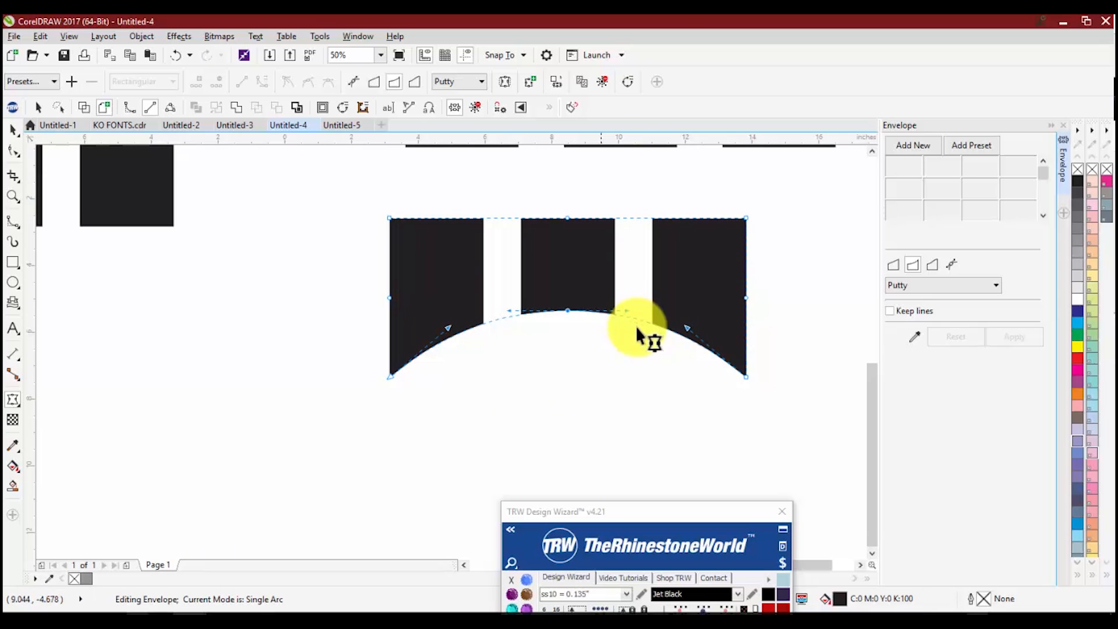
pyautogui.hotkey('ctrl', 'z')
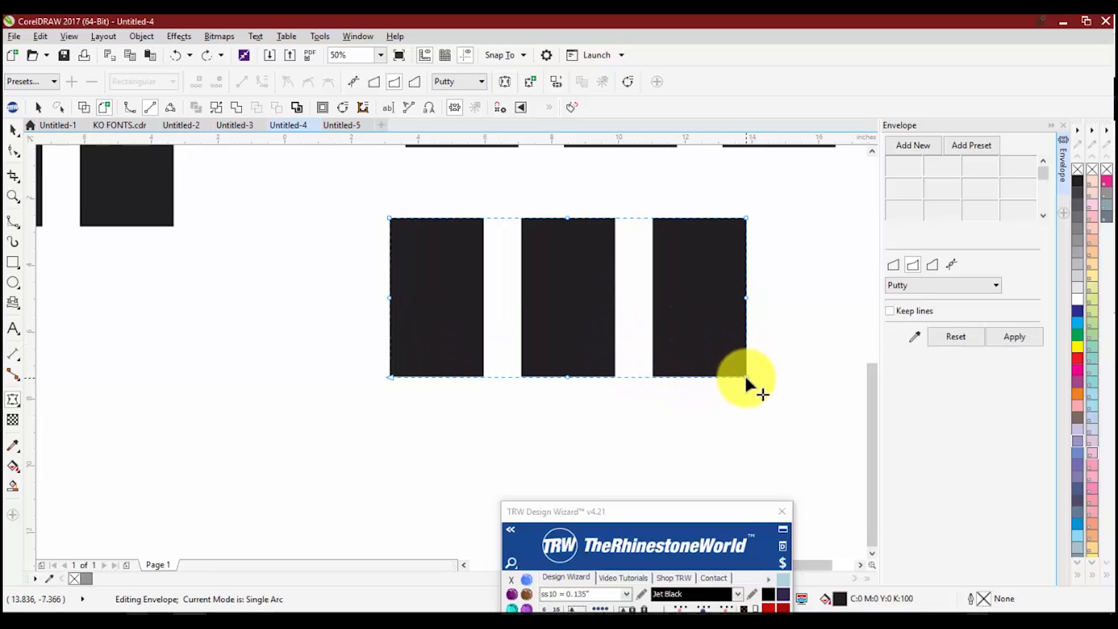
# Pinch the lower text's top and bottom midpoints symmetrically inward into a bow-tie shape and finish envelope editing
pyautogui.moveTo(568, 376); pyautogui.dragTo(579, 335)
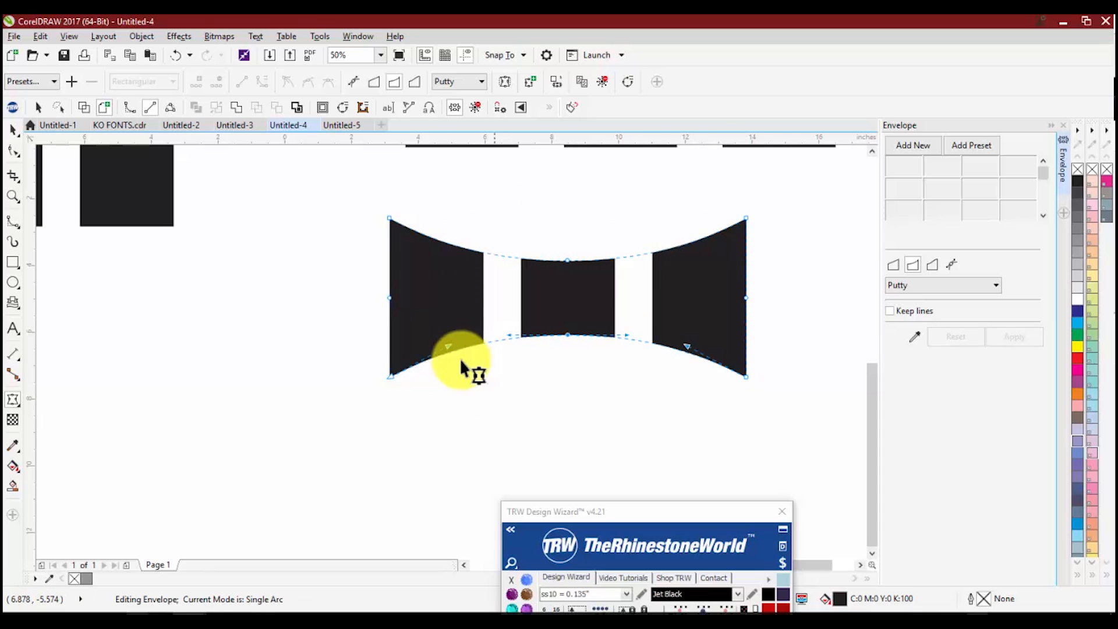
pyautogui.scroll(-2, 533, 373)
pyautogui.press('space')
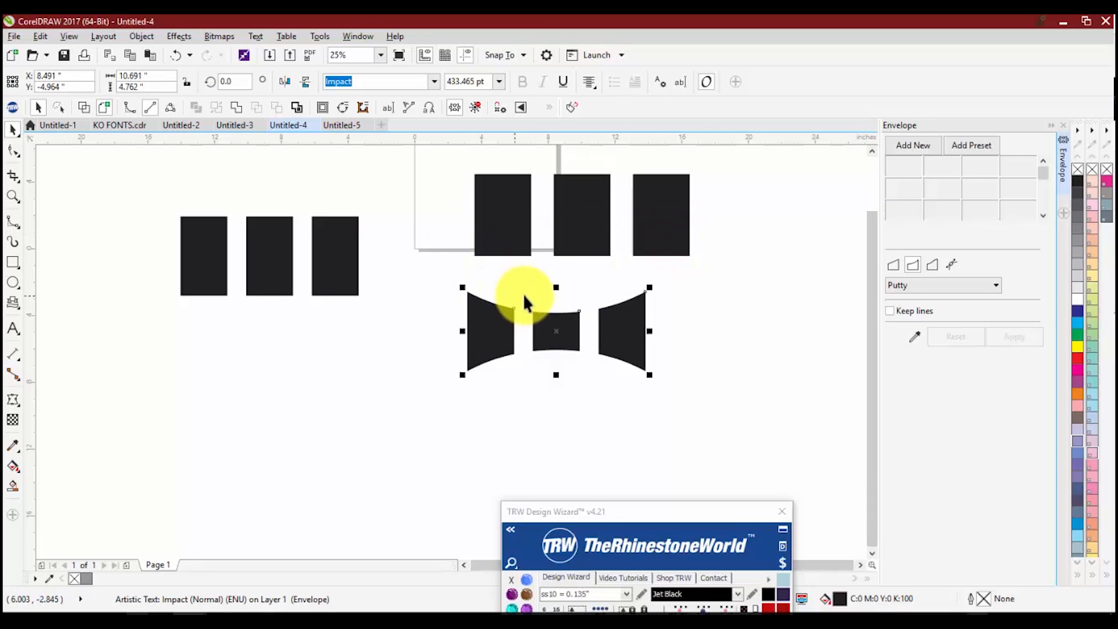
# Add a new Single Arc envelope to the enlarged text over the page and apply it unshaped
pyautogui.click(511, 233)
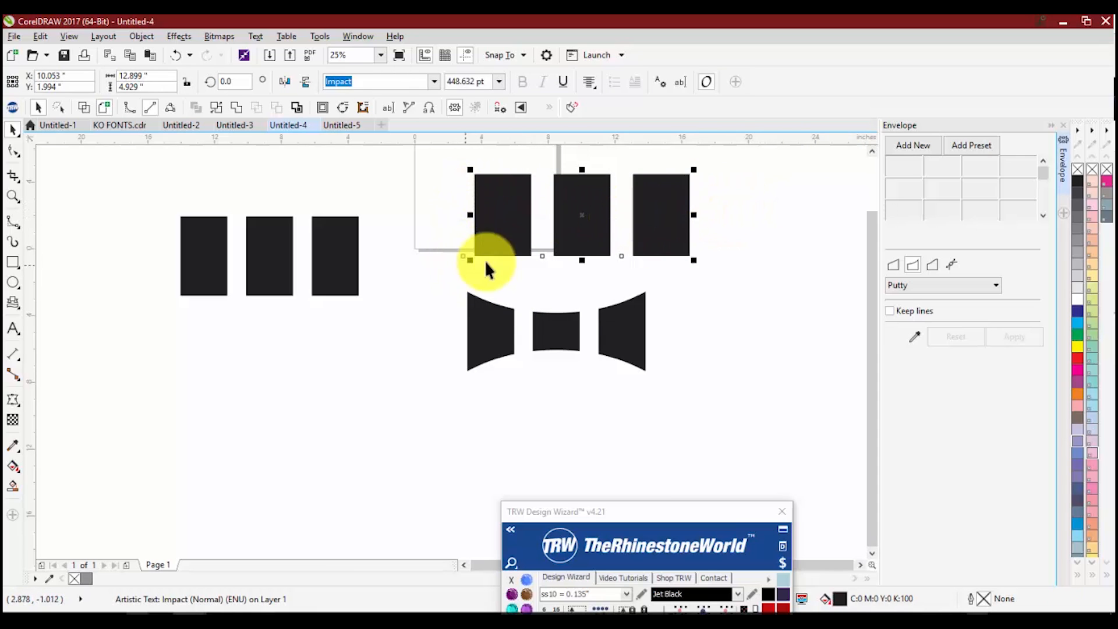
pyautogui.click(900, 148)
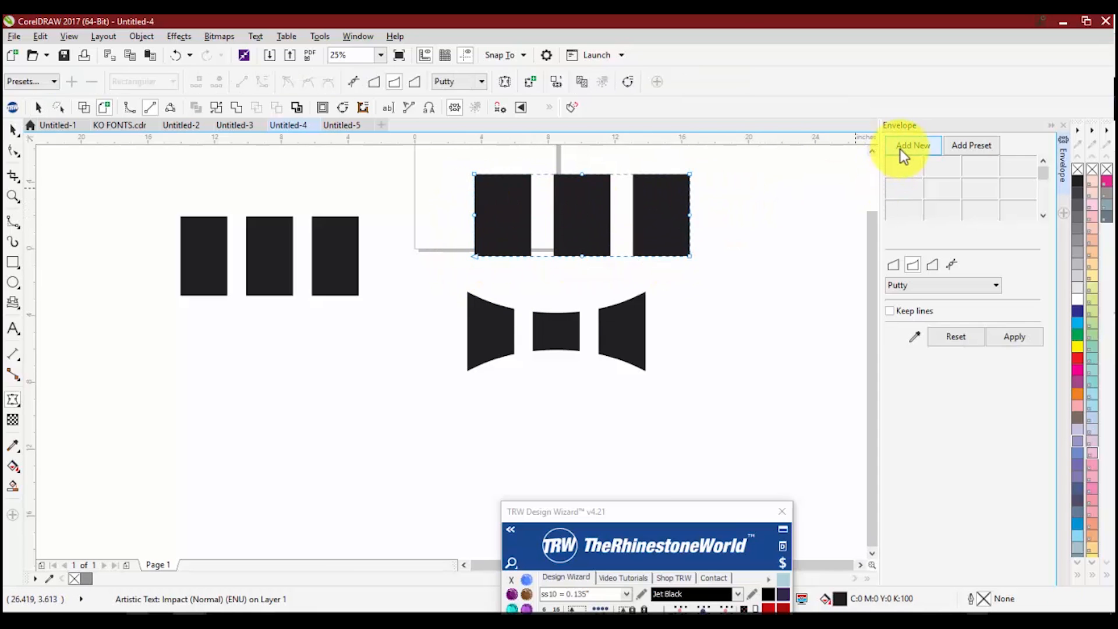
pyautogui.click(1018, 337)
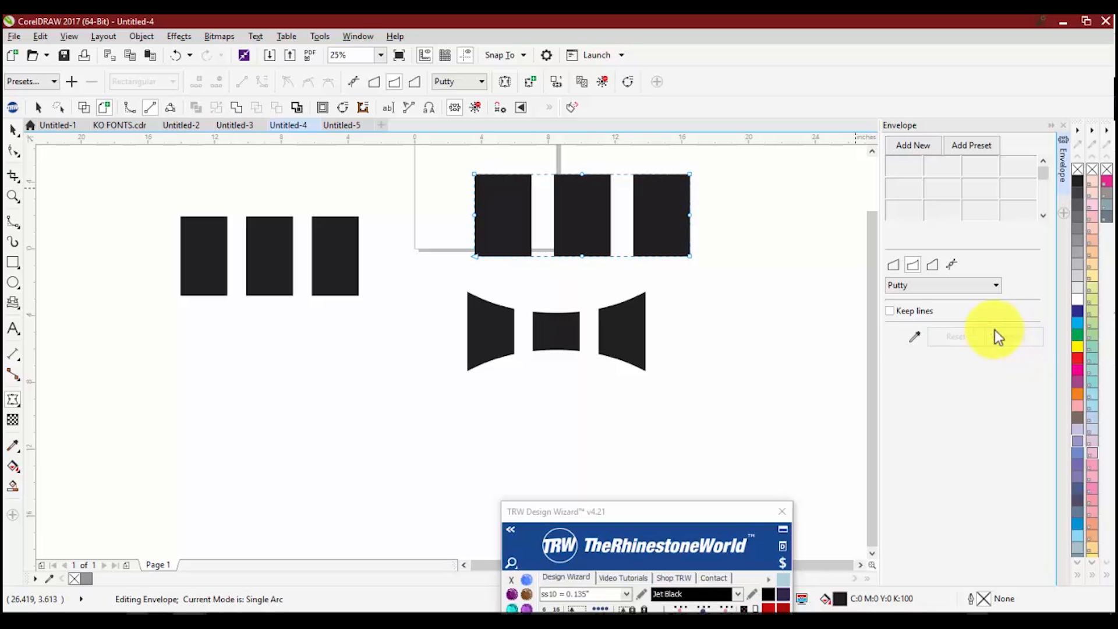
# Replace the enlarged III text with MUSTANGS inside its envelope
pyautogui.click(14, 331)
pyautogui.click(503, 210)
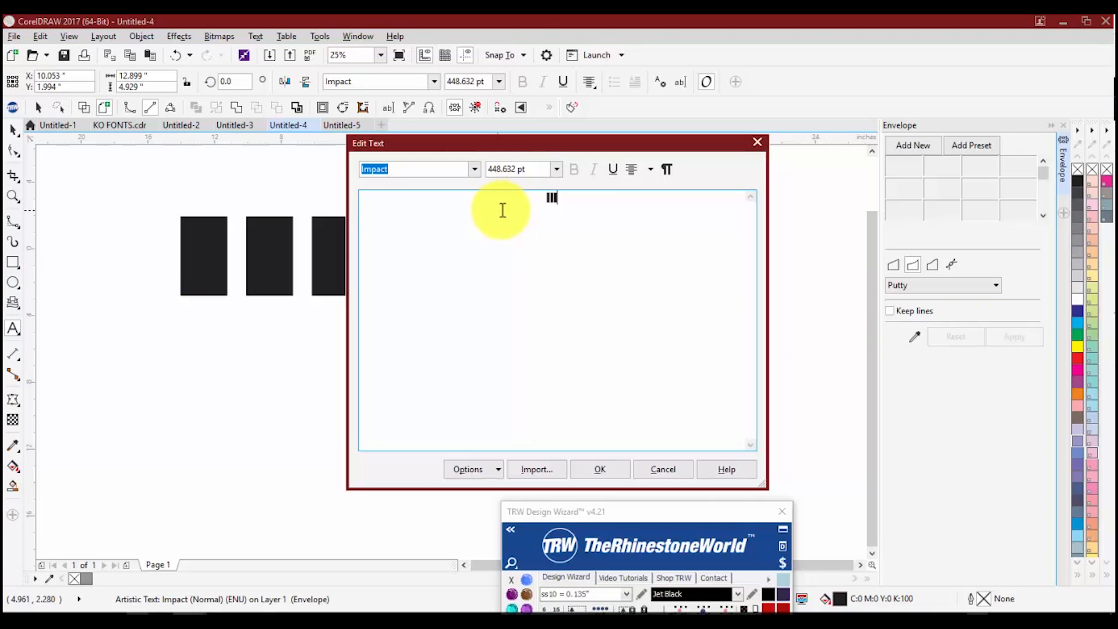
pyautogui.write('MUSTANGS')
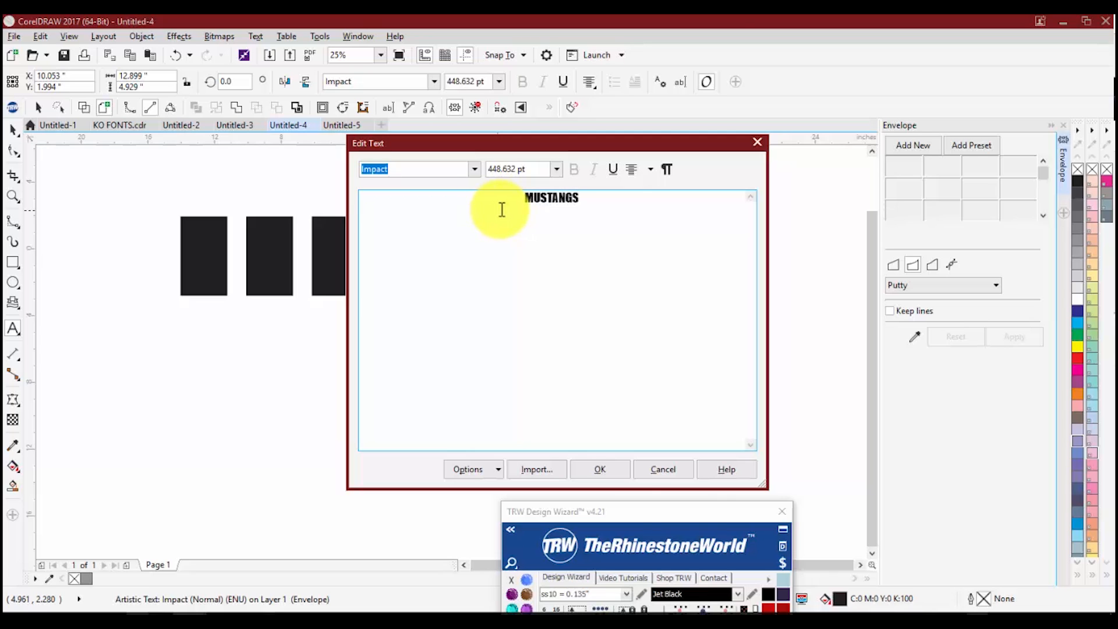
pyautogui.click(602, 472)
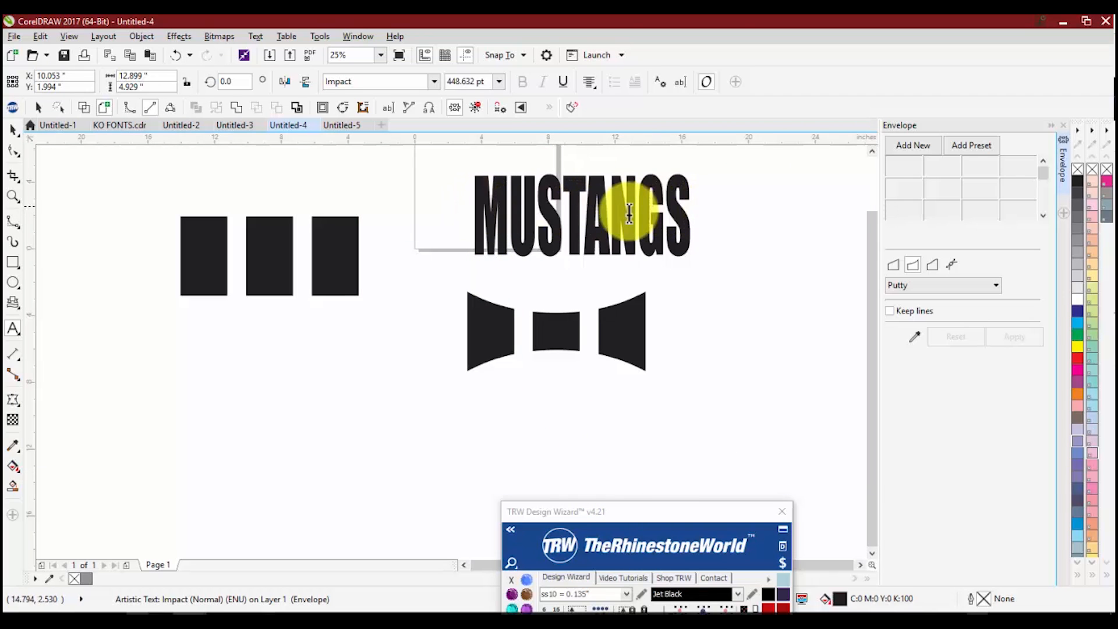
# Replace the lower bow-tie III text with MUSTANGS, keeping it inside its pinched envelope
pyautogui.hotkey('ctrl', 'shift', 't')
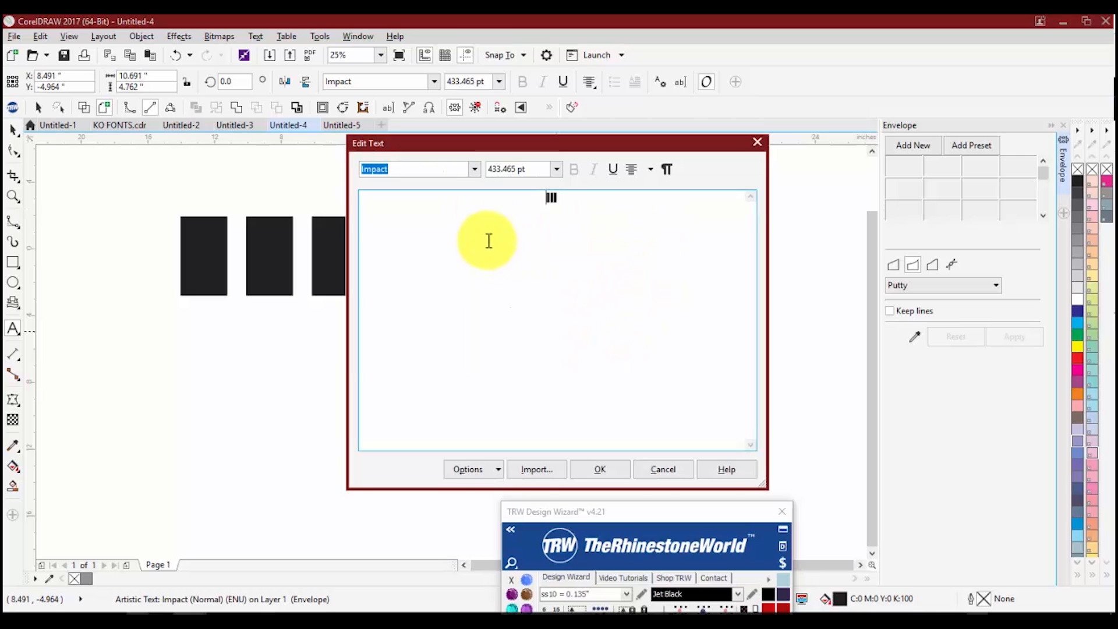
pyautogui.write('MUSTANGS')
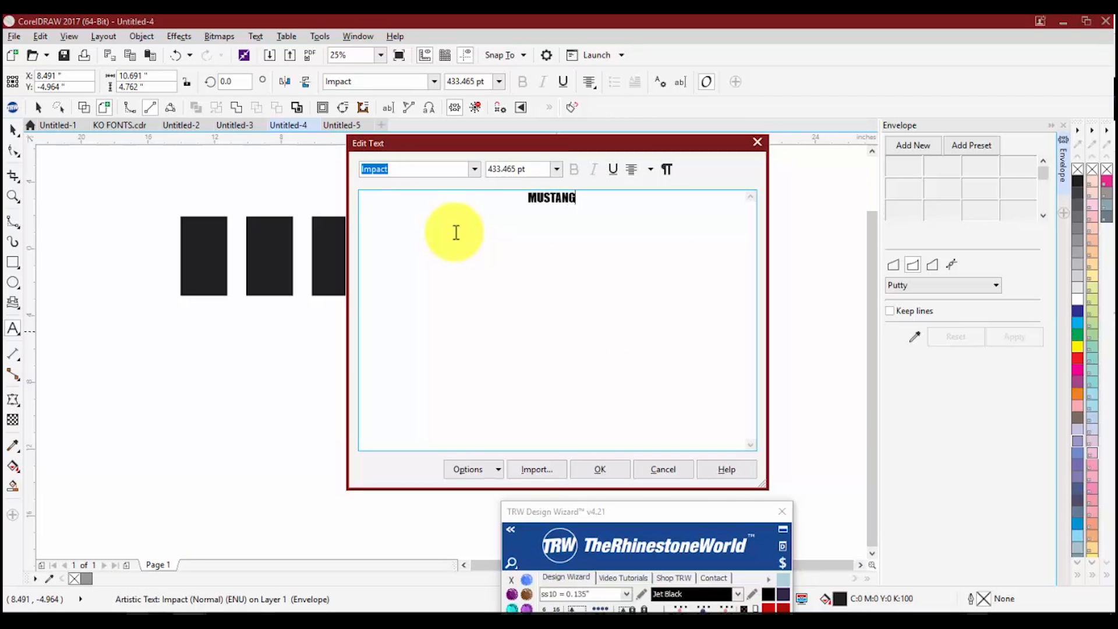
pyautogui.click(589, 469)
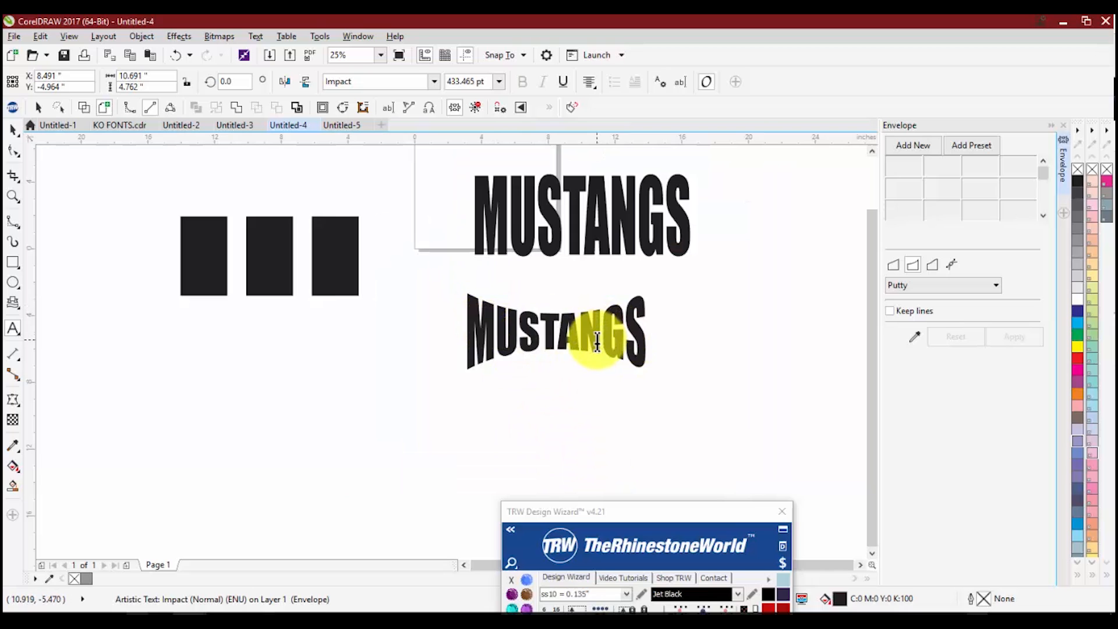
pyautogui.click(12, 129)
# Move the unshaped III text across the page to beside the grey wavy flag shape
pyautogui.scroll(-3, 207, 273)
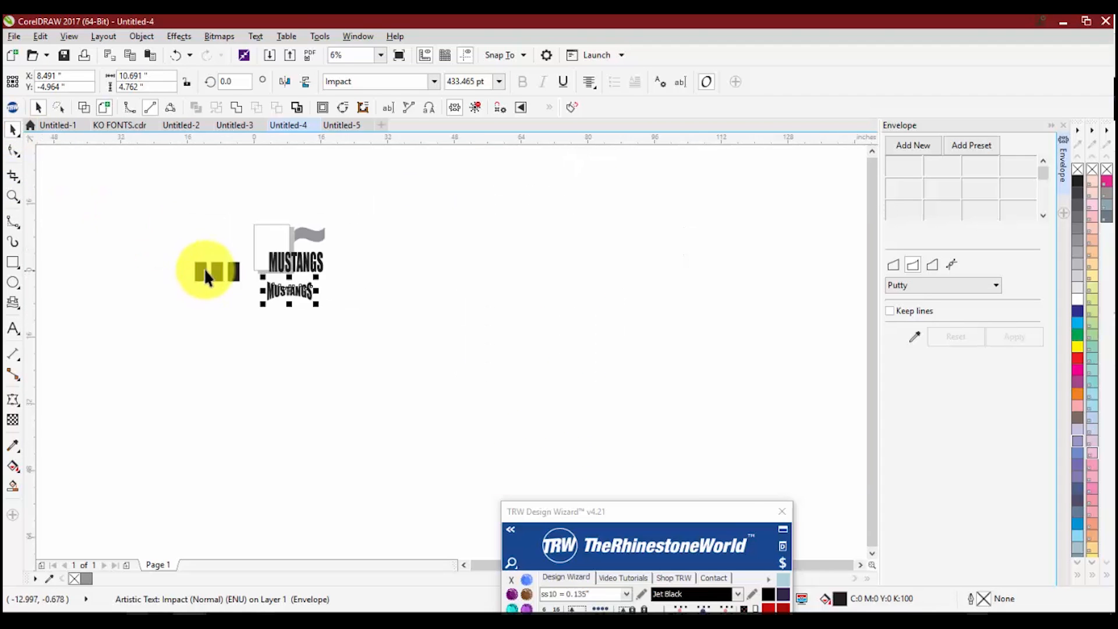
pyautogui.scroll(2, 207, 273)
pyautogui.moveTo(212, 271); pyautogui.dragTo(433, 190)
pyautogui.scroll(2, 401, 184)
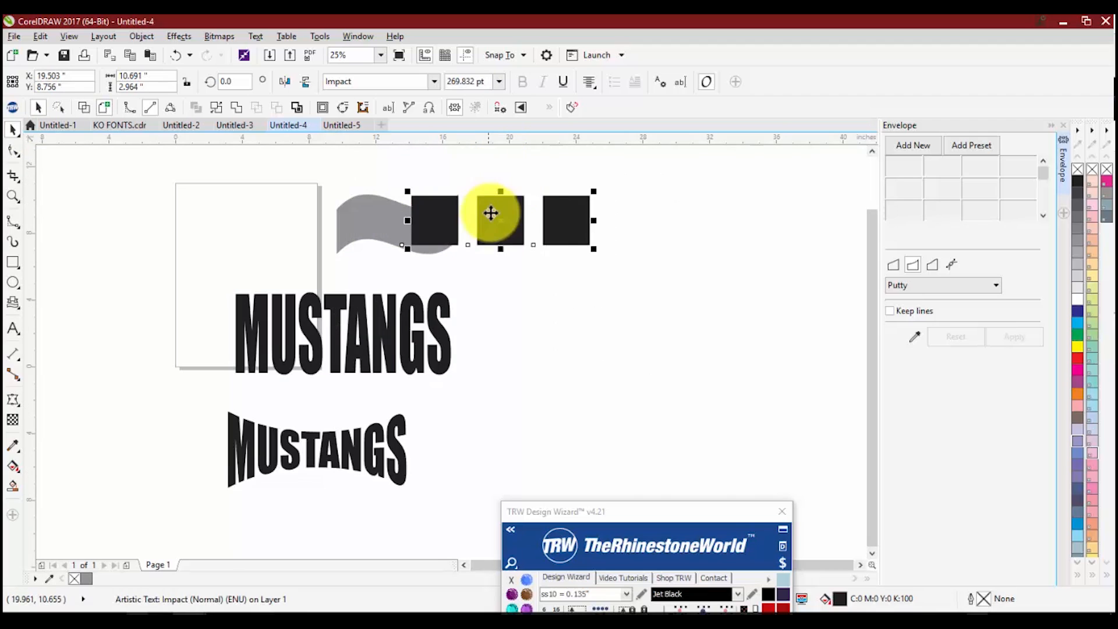
pyautogui.moveTo(487, 213); pyautogui.dragTo(530, 225)
pyautogui.scroll(1, 387, 221)
pyautogui.scroll(-1, 323, 211)
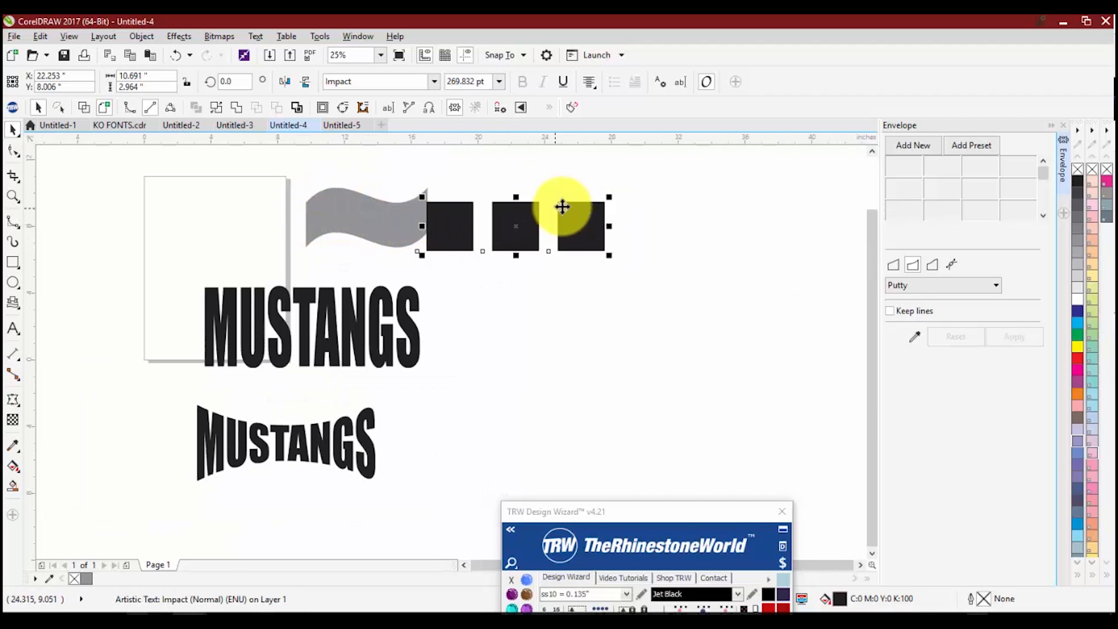
# Shrink the III text to about 6.91 by 1.74 inches and position it inside the grey flag shape
pyautogui.moveTo(608, 196); pyautogui.dragTo(574, 221)
pyautogui.scroll(2, 443, 233)
pyautogui.moveTo(450, 232); pyautogui.dragTo(220, 199)
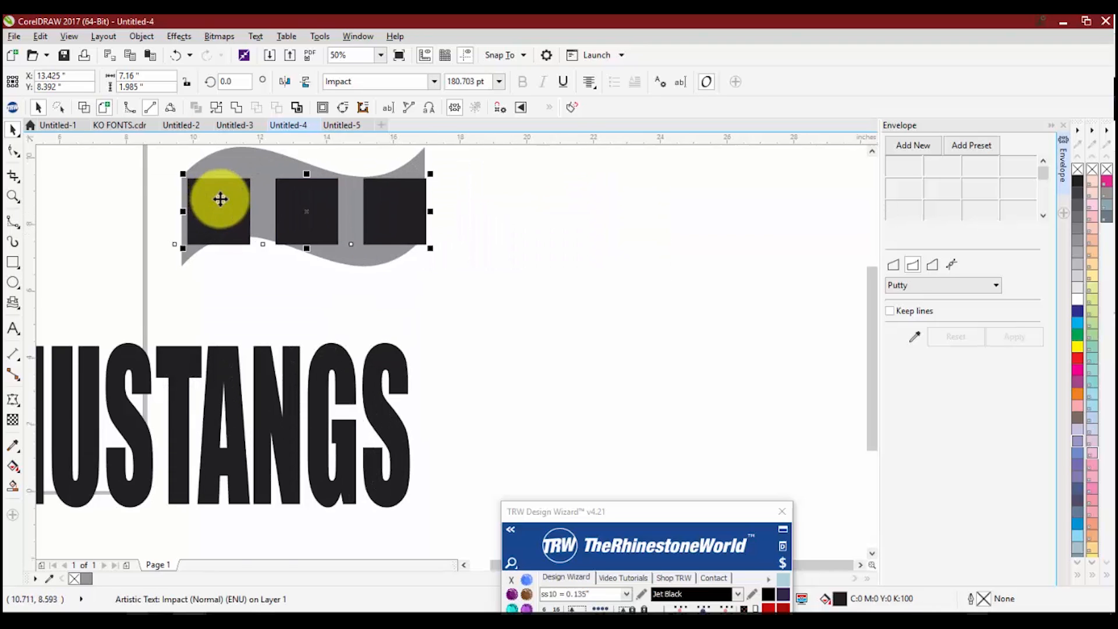
pyautogui.scroll(2, 259, 178)
pyautogui.moveTo(595, 246); pyautogui.dragTo(580, 245)
pyautogui.moveTo(345, 177); pyautogui.dragTo(345, 182)
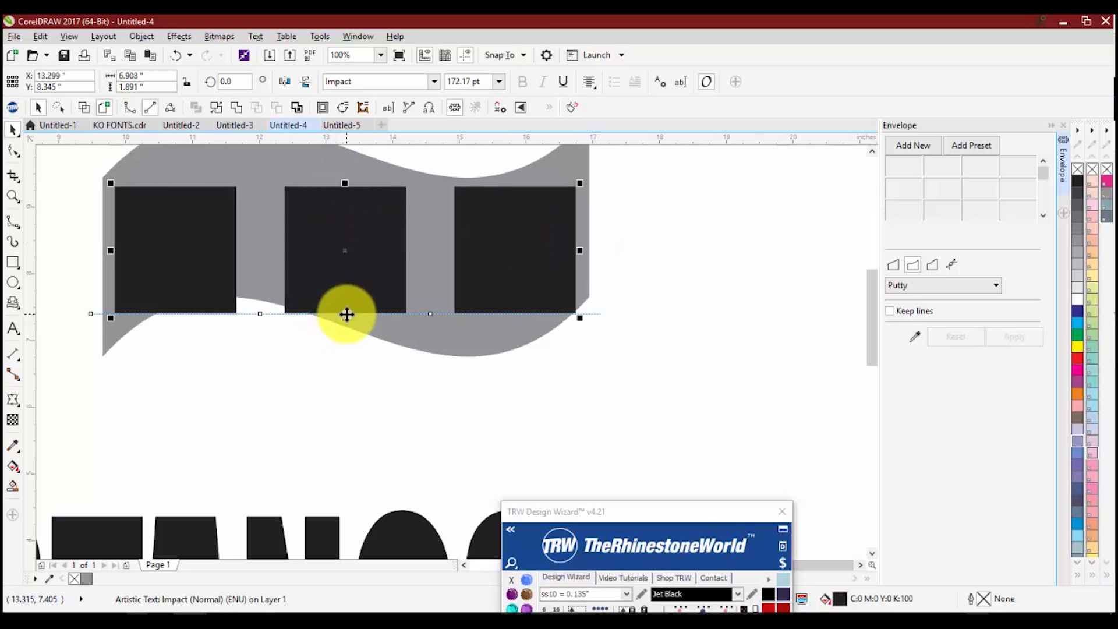
pyautogui.moveTo(347, 317); pyautogui.dragTo(348, 307)
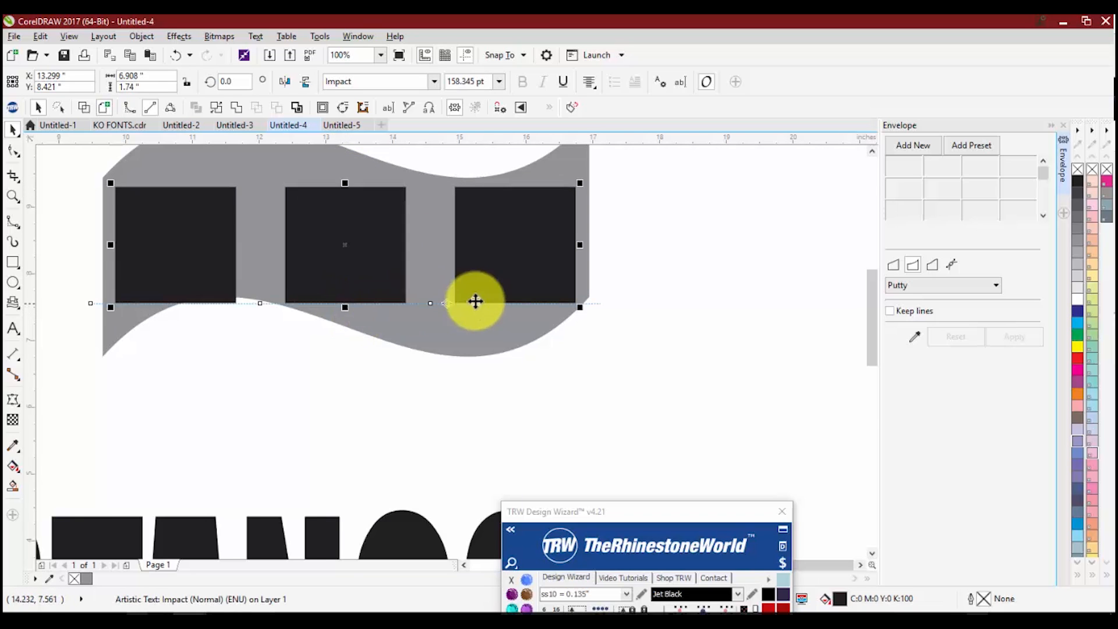
pyautogui.scroll(-2, 474, 299)
pyautogui.scroll(2, 315, 260)
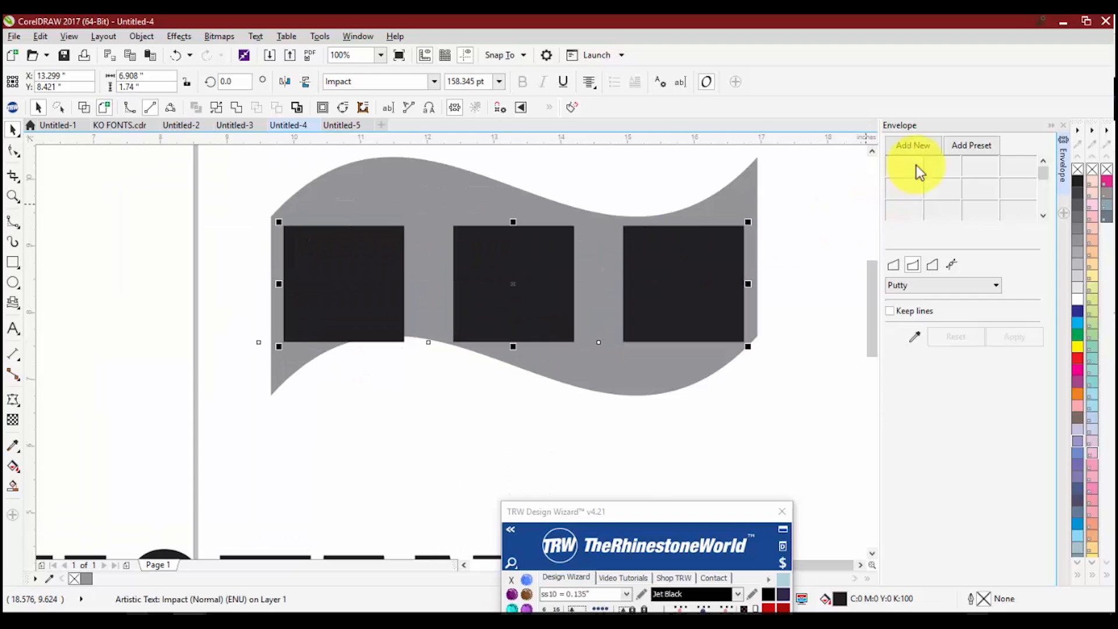
# Add a new Unconstrained envelope to the III text and curve its top-right corner up along the flag's edge
pyautogui.click(903, 147)
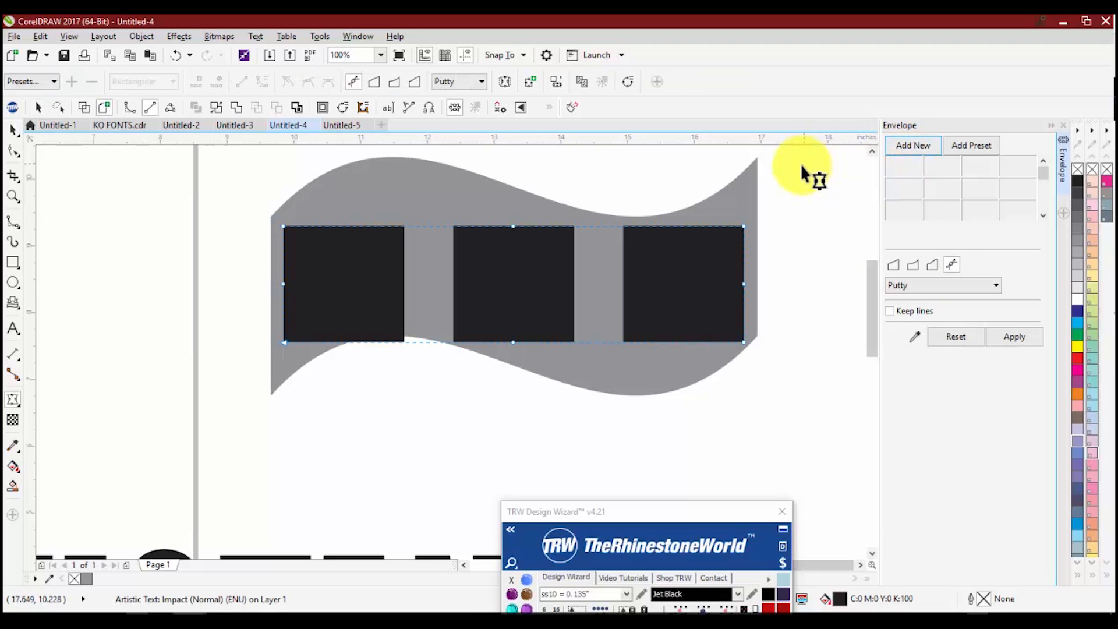
pyautogui.click(744, 226)
pyautogui.scroll(1, 679, 222)
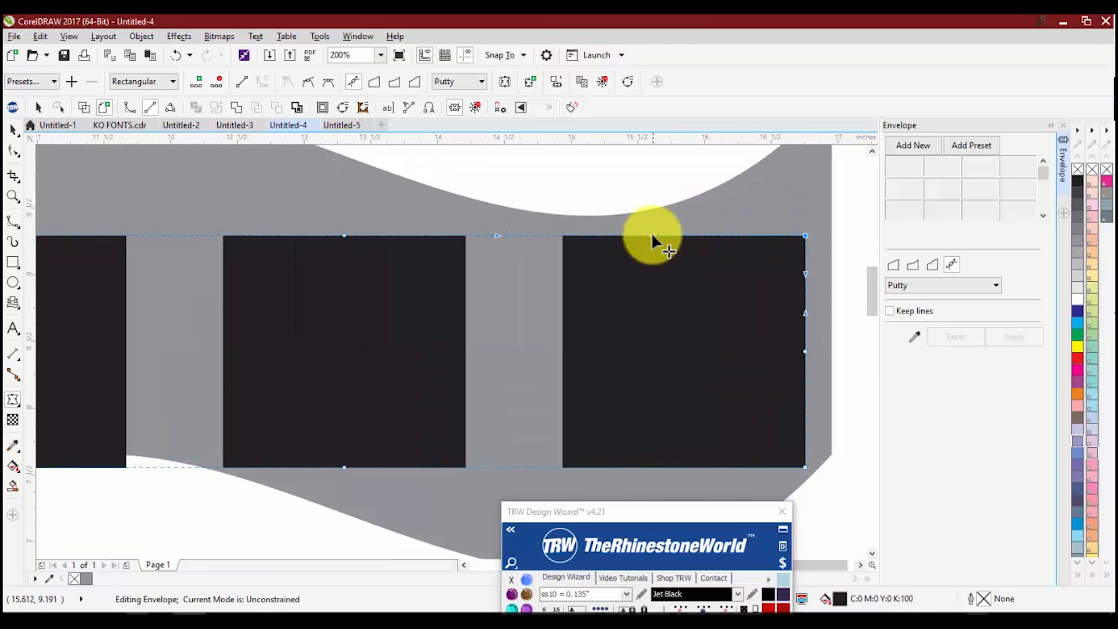
pyautogui.scroll(-1, 791, 250)
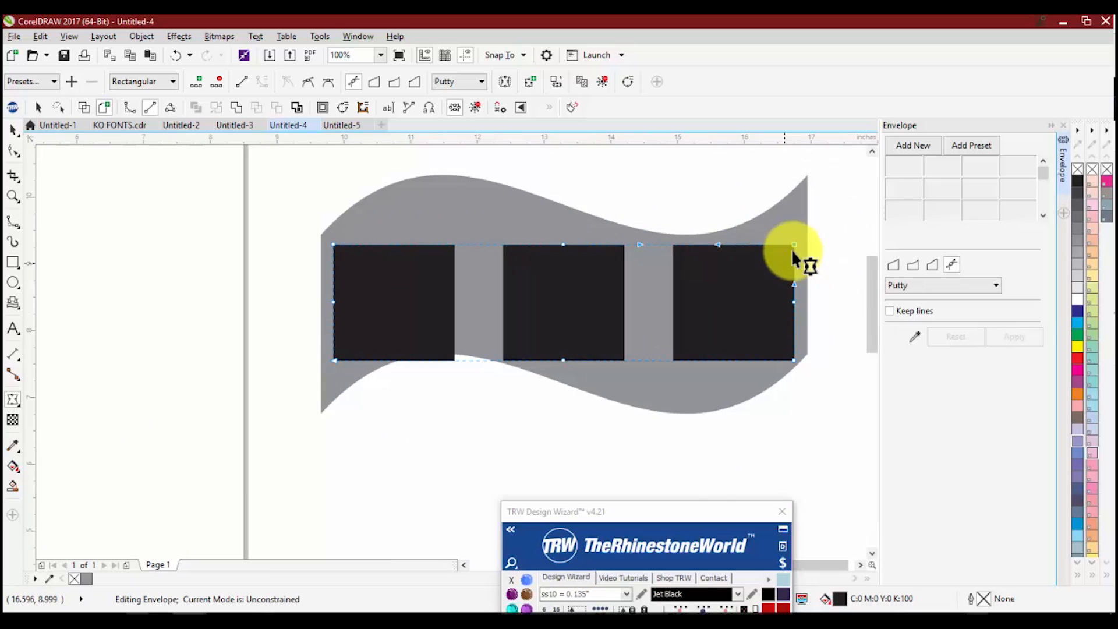
pyautogui.scroll(1, 793, 245)
pyautogui.moveTo(791, 242); pyautogui.dragTo(791, 152)
pyautogui.scroll(-1, 784, 193)
pyautogui.scroll(1, 778, 197)
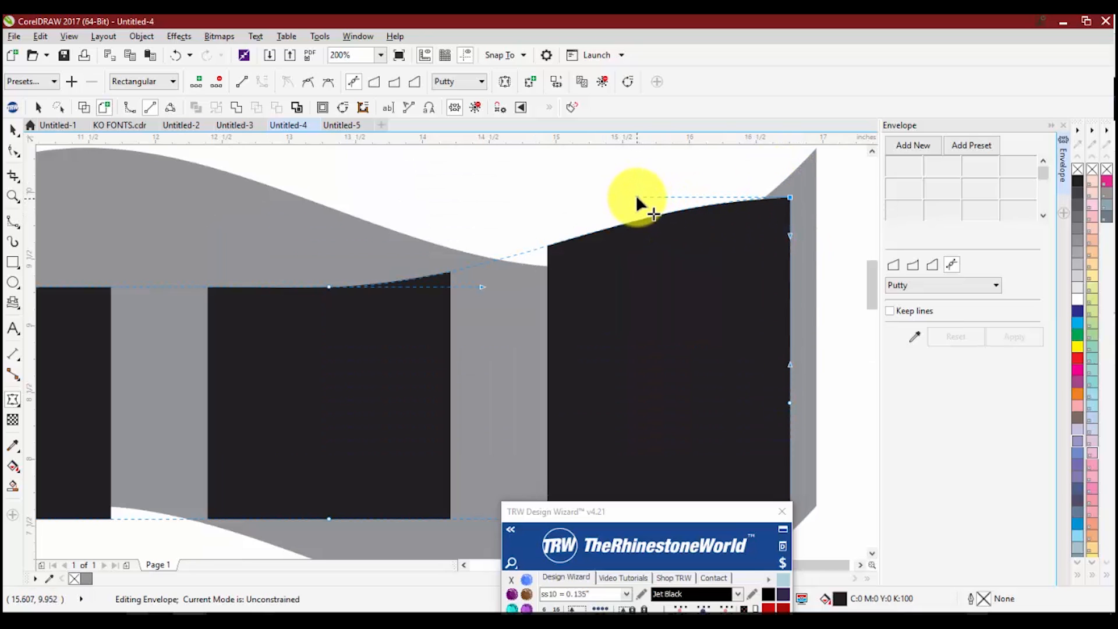
pyautogui.moveTo(637, 196); pyautogui.dragTo(681, 324)
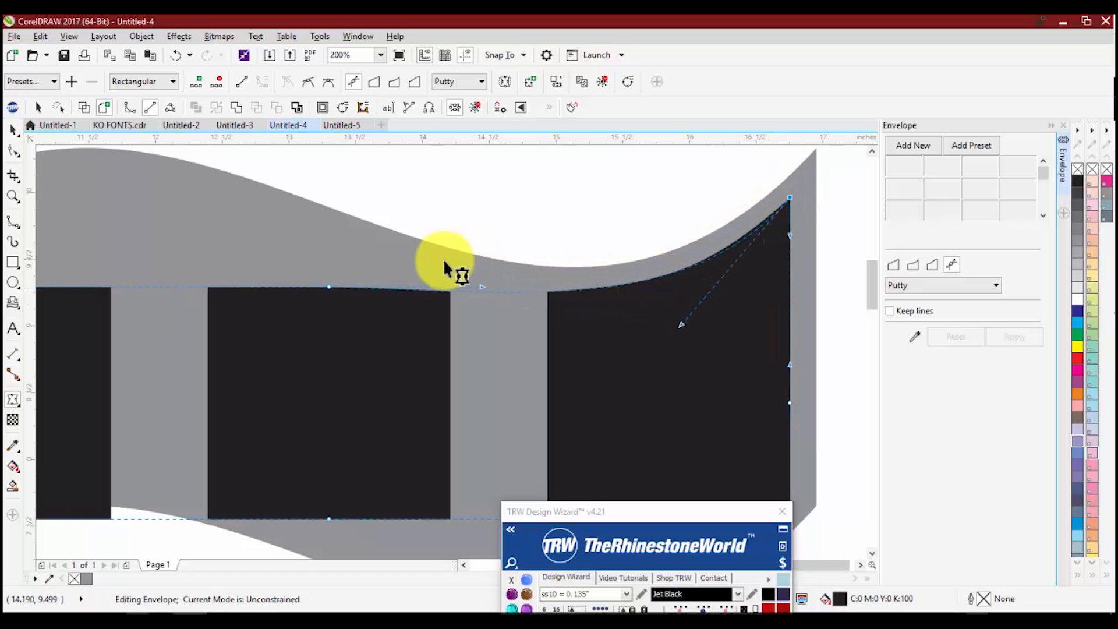
# Raise the envelope's top midpoint and tilt its curve handle to follow the flag's upper wave
pyautogui.scroll(-2, 749, 225)
pyautogui.scroll(2, 532, 250)
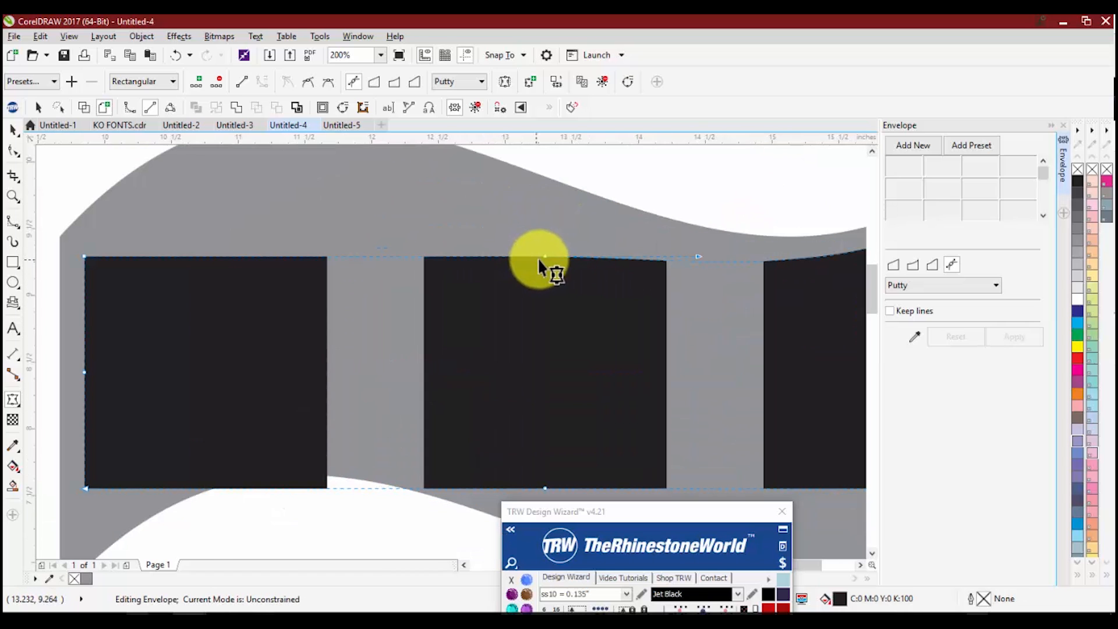
pyautogui.moveTo(544, 254); pyautogui.dragTo(547, 190)
pyautogui.scroll(-2, 638, 205)
pyautogui.moveTo(670, 194); pyautogui.dragTo(669, 227)
pyautogui.click(641, 251)
# Raise the envelope's top-left corner, bend its curve handle upward along the flag's edge, and finish envelope editing
pyautogui.scroll(-2, 642, 250)
pyautogui.scroll(2, 510, 186)
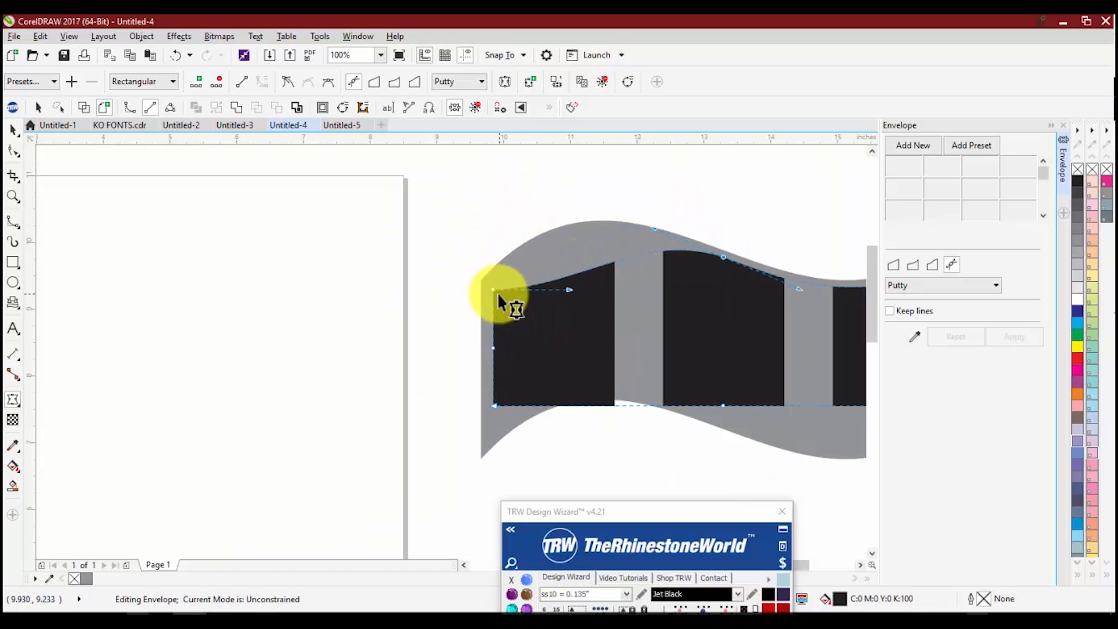
pyautogui.moveTo(494, 289); pyautogui.dragTo(494, 279)
pyautogui.moveTo(569, 274); pyautogui.dragTo(558, 205)
pyautogui.scroll(-2, 561, 174)
pyautogui.scroll(-2, 554, 287)
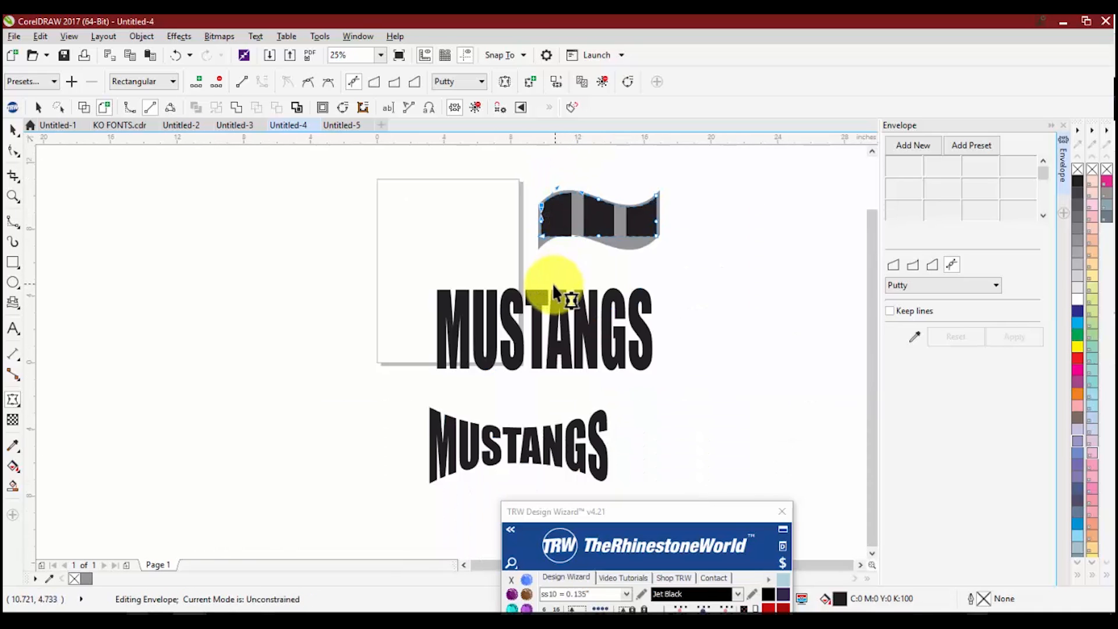
pyautogui.scroll(1, 557, 206)
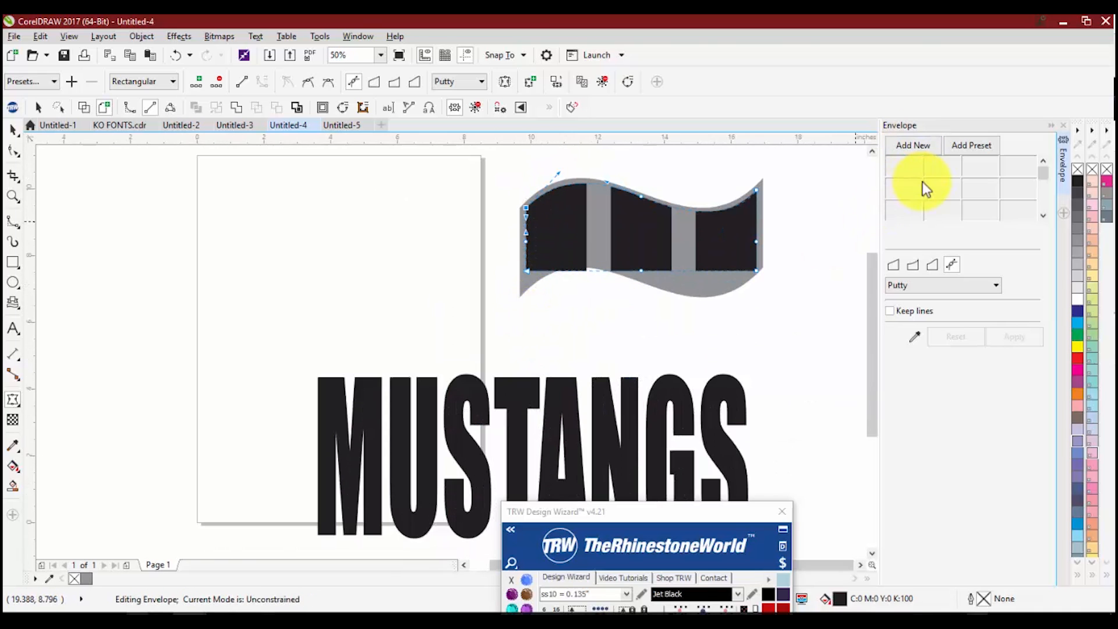
pyautogui.press('space')
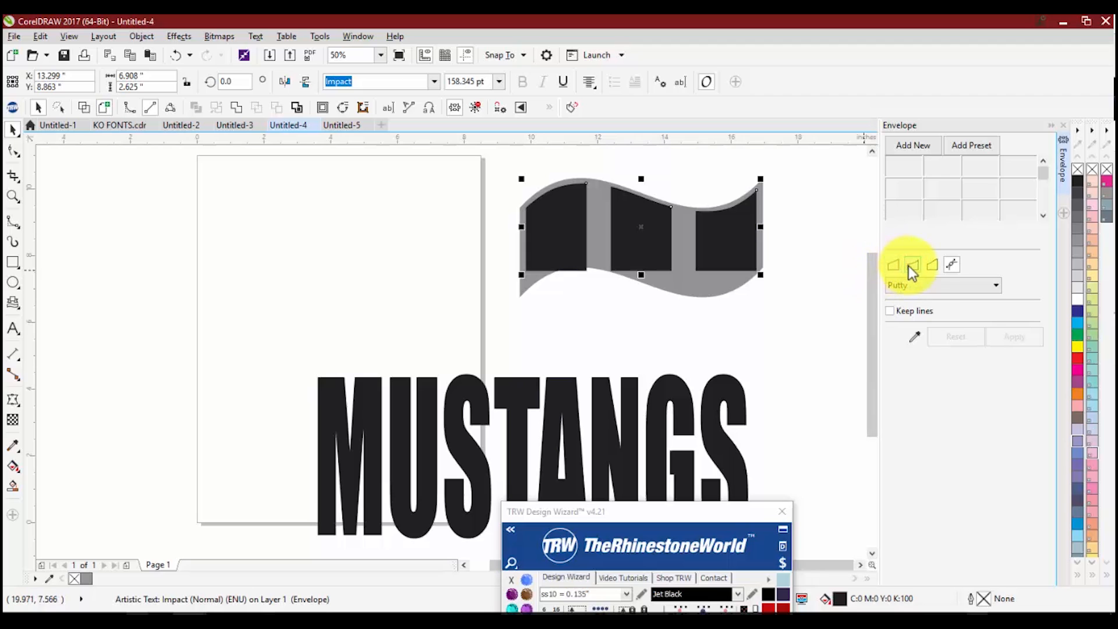
# Reopen the bow-tie MUSTANGS text's envelope and switch its mode to Unconstrained
pyautogui.scroll(-1, 751, 213)
pyautogui.click(696, 430)
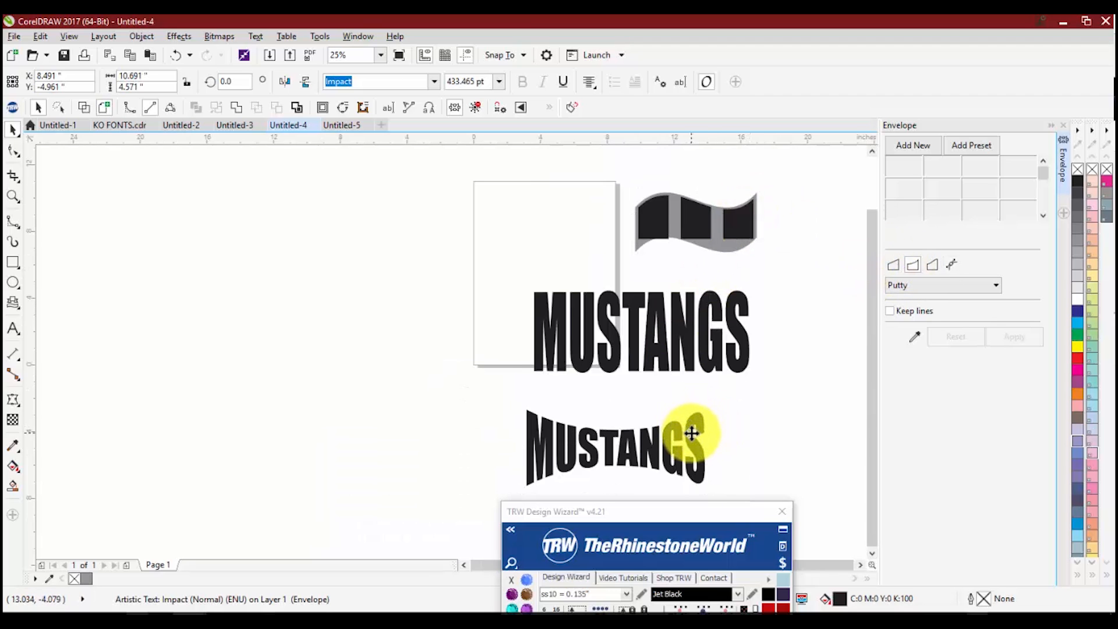
pyautogui.press('space')
pyautogui.scroll(1, 698, 426)
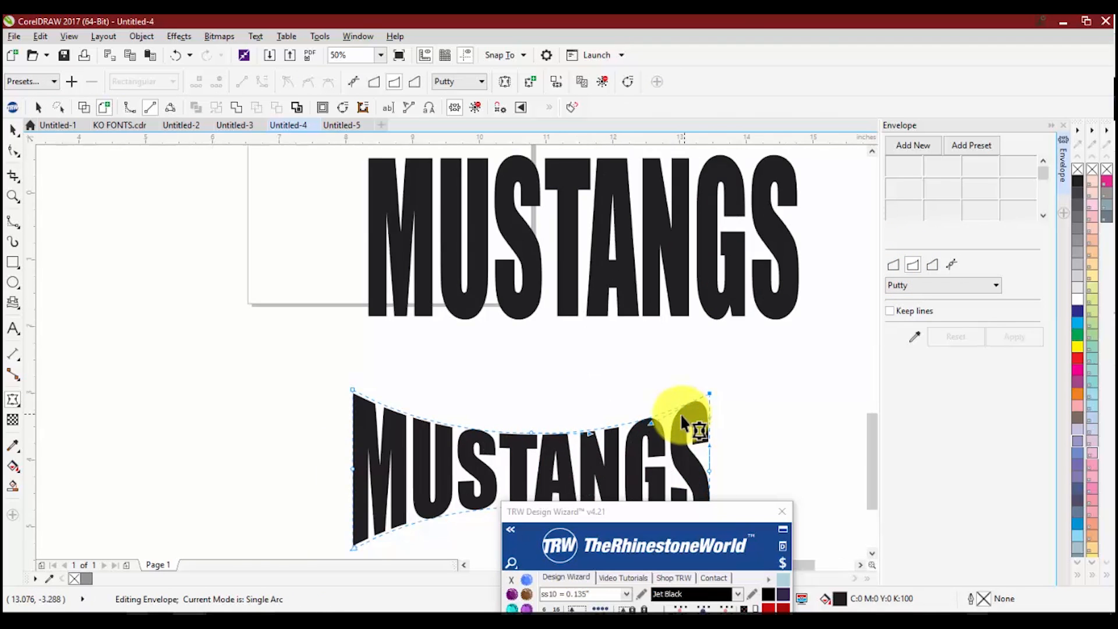
pyautogui.scroll(1, 683, 414)
pyautogui.click(618, 431)
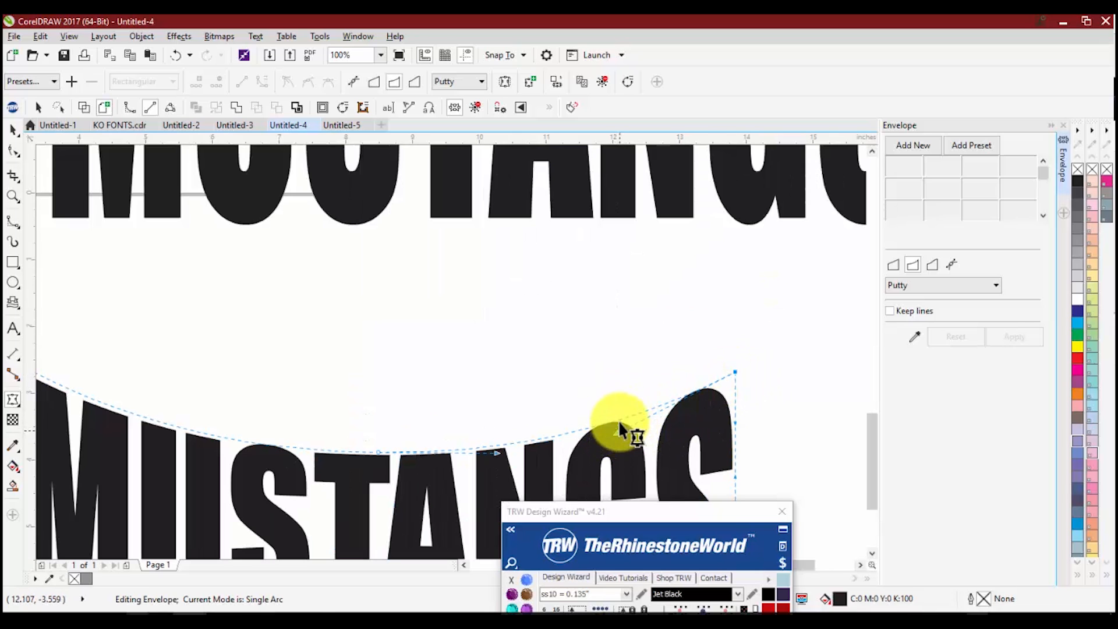
pyautogui.click(952, 265)
pyautogui.scroll(-4, 688, 296)
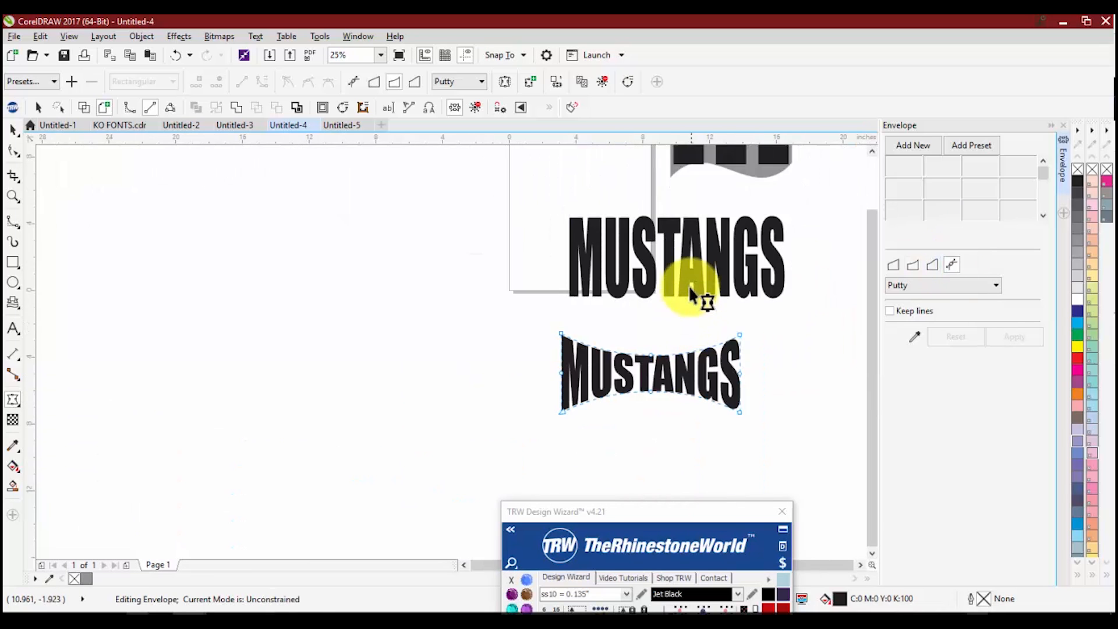
# Lower the bottom-left corner of the III text's envelope and bend its curve handle along the flag's lower edge
pyautogui.scroll(2, 673, 217)
pyautogui.scroll(3, 671, 210)
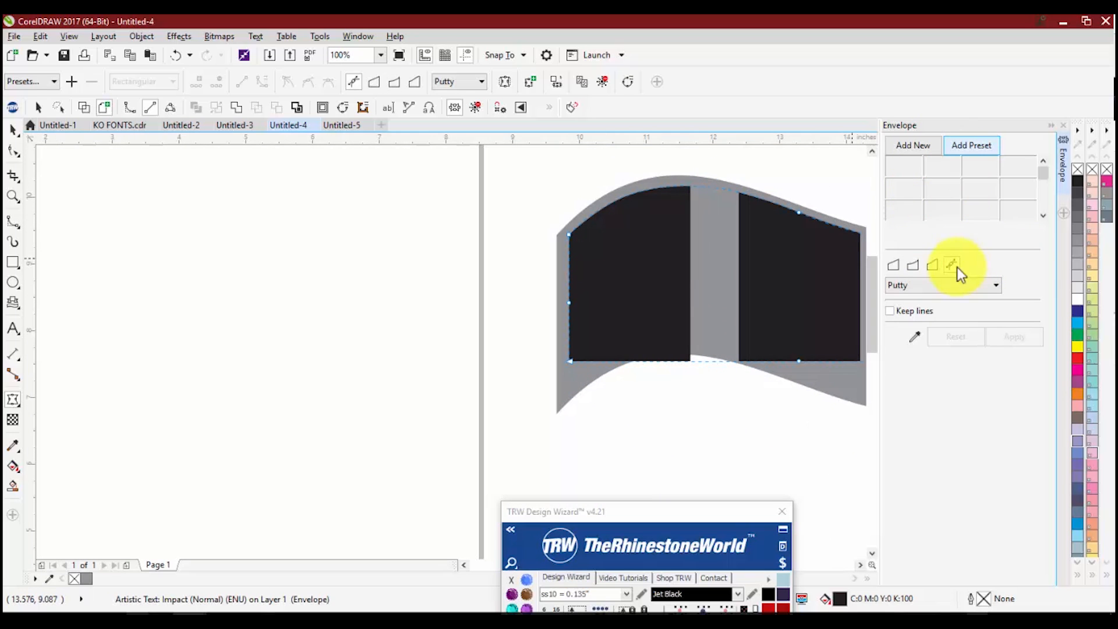
pyautogui.moveTo(570, 359); pyautogui.dragTo(569, 385)
pyautogui.moveTo(644, 387); pyautogui.dragTo(633, 321)
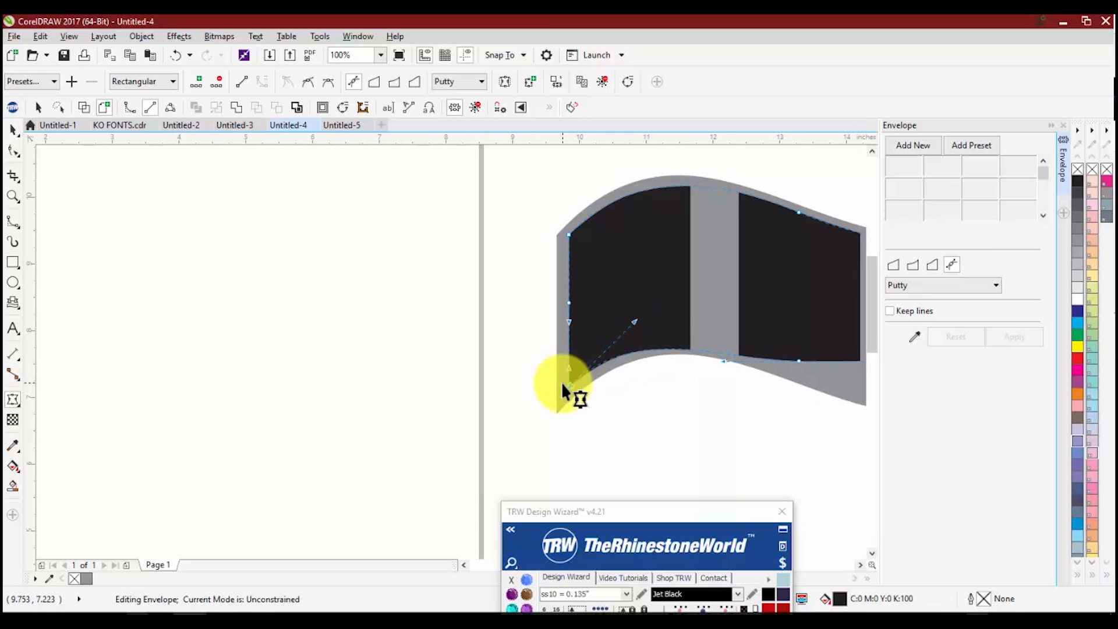
# Lower the III envelope's bottom midpoint and tilt its curve handle to match the flag's lower wave
pyautogui.scroll(-2, 559, 262)
pyautogui.scroll(2, 606, 274)
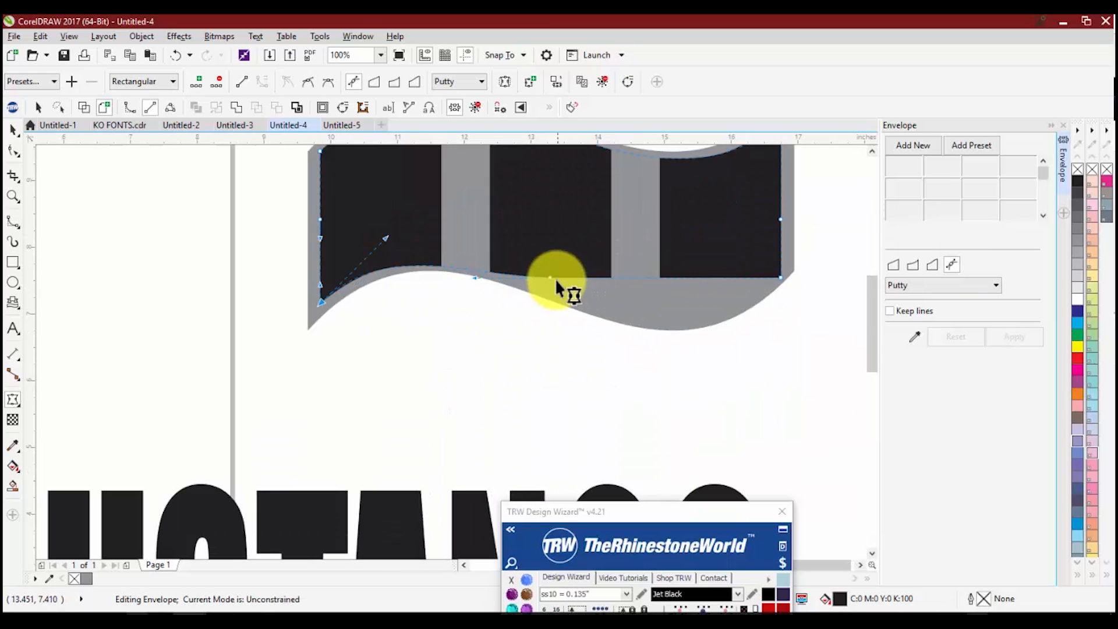
pyautogui.moveTo(551, 278); pyautogui.dragTo(554, 290)
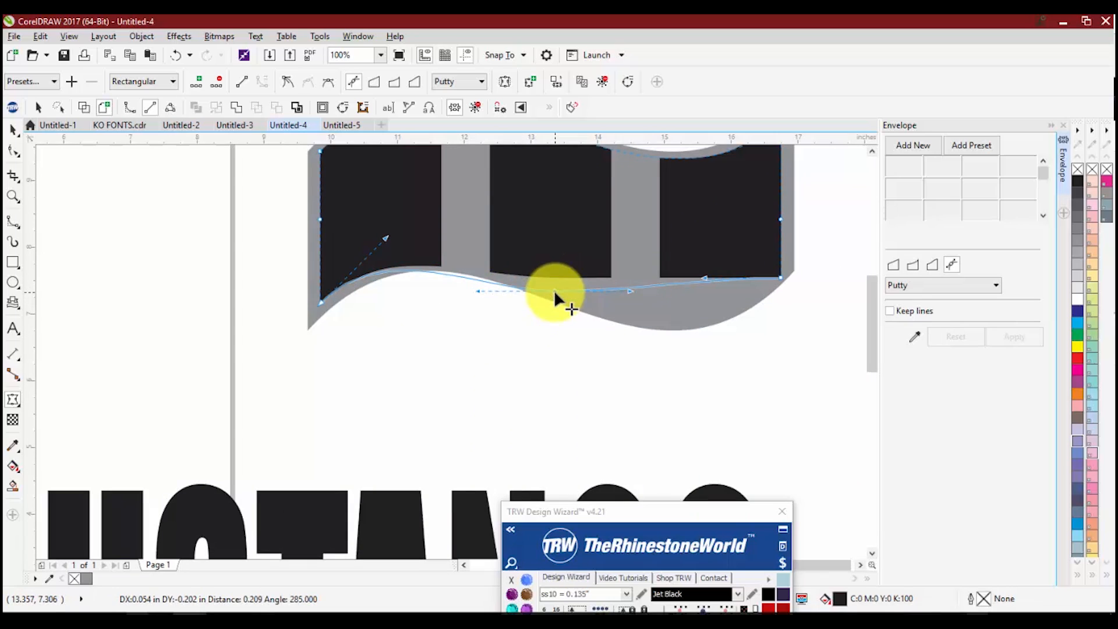
pyautogui.moveTo(480, 280); pyautogui.dragTo(466, 252)
# Curve the III envelope's bottom-right end along the flag's edge, nudge its corner up slightly, and finish envelope editing
pyautogui.moveTo(705, 278); pyautogui.dragTo(698, 330)
pyautogui.moveTo(780, 276); pyautogui.dragTo(781, 270)
pyautogui.scroll(-2, 750, 315)
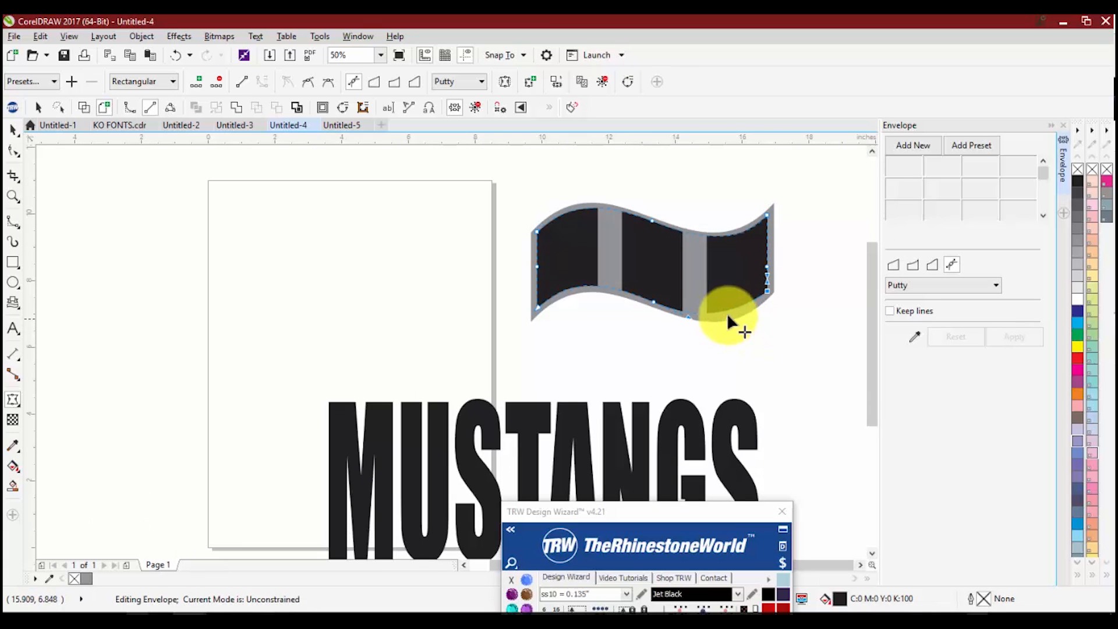
pyautogui.press('space')
pyautogui.click(649, 182)
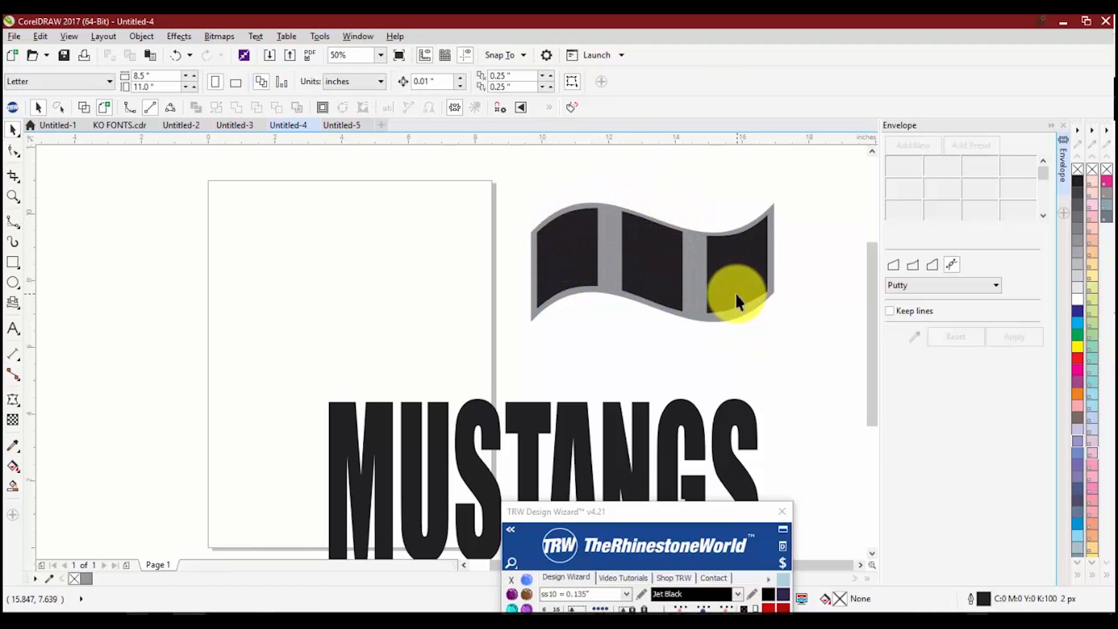
# Replace the flag-shaped III text with MUSTANGS inside its wavy envelope
pyautogui.click(14, 330)
pyautogui.click(569, 257)
pyautogui.hotkey('ctrl', 'shift', 't')
pyautogui.write('MUSTANGS')
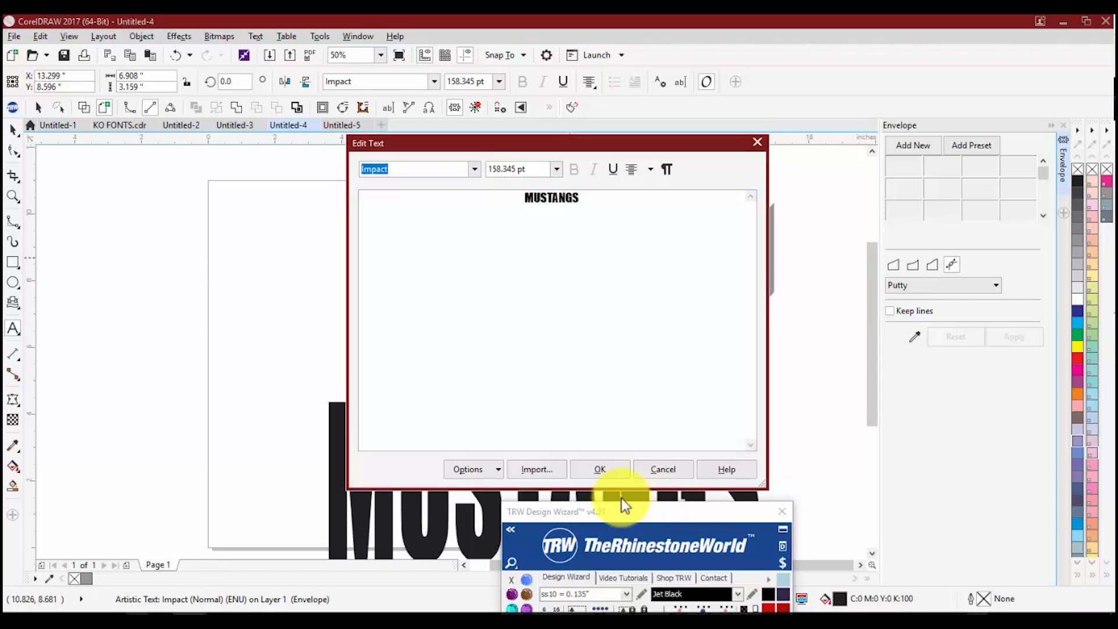
pyautogui.click(603, 469)
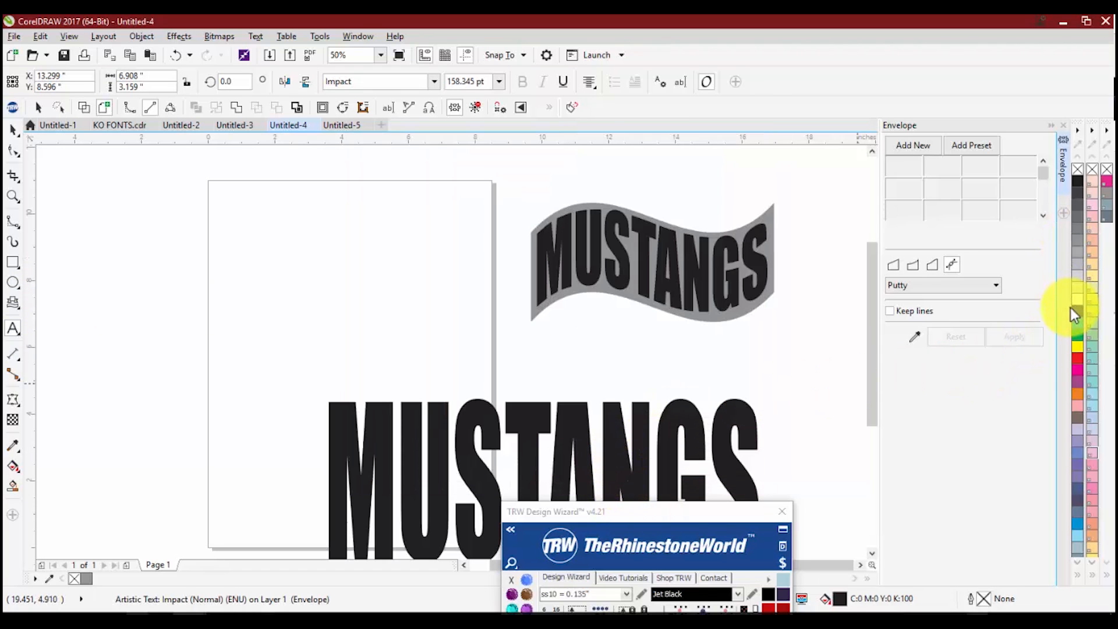
# Fill the flag-shaped MUSTANGS text with white and deselect it
pyautogui.click(1077, 300)
pyautogui.click(13, 129)
pyautogui.click(364, 243)
pyautogui.scroll(-2, 402, 229)
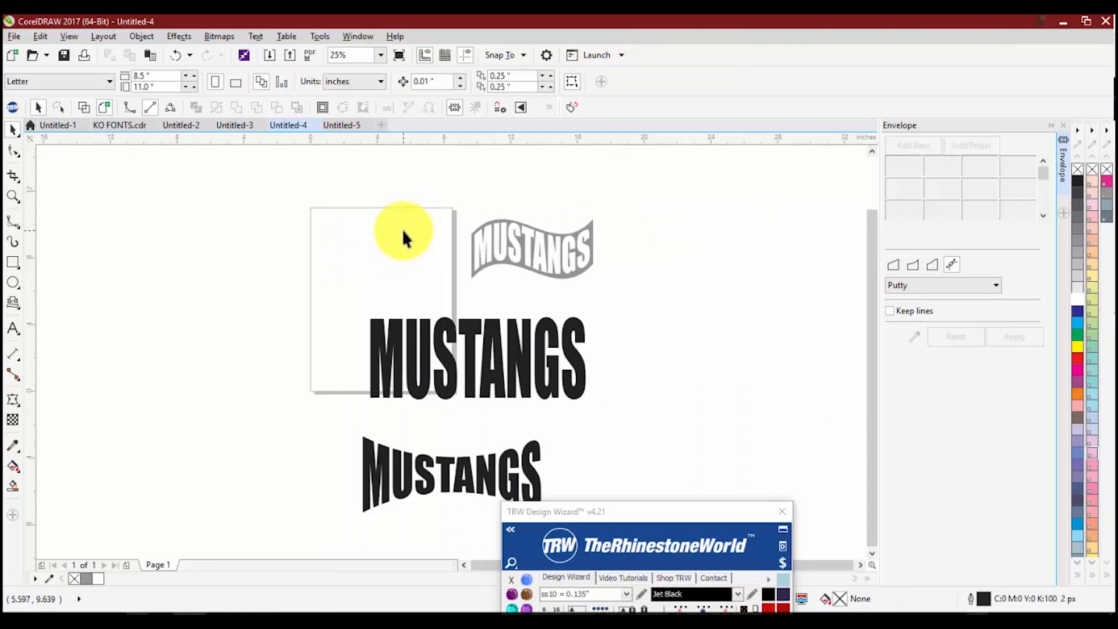